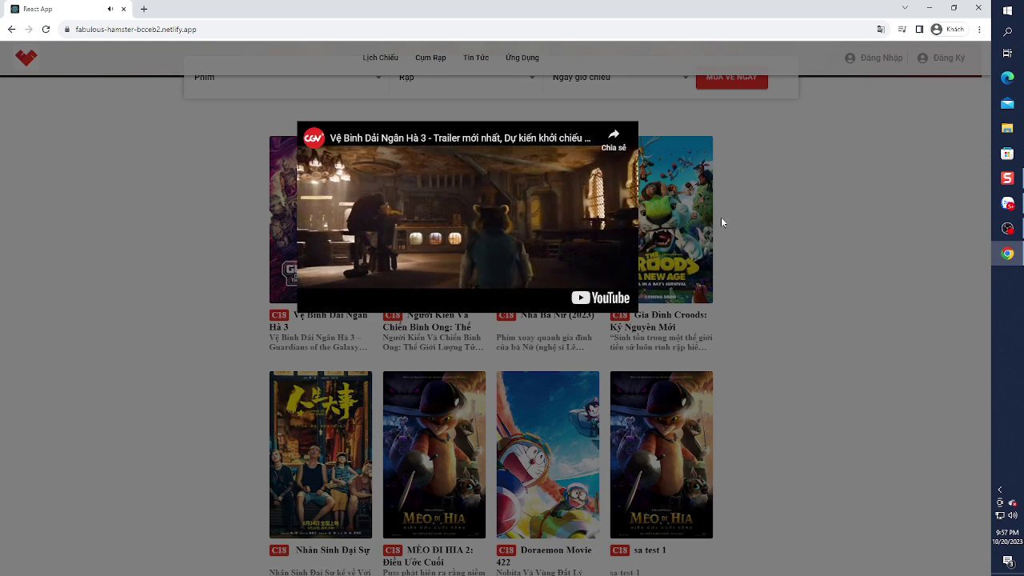
# - Close the trailer and open the Vệ Binh Dải Ngân Hà 3 detail page
pyautogui.click(721, 219)
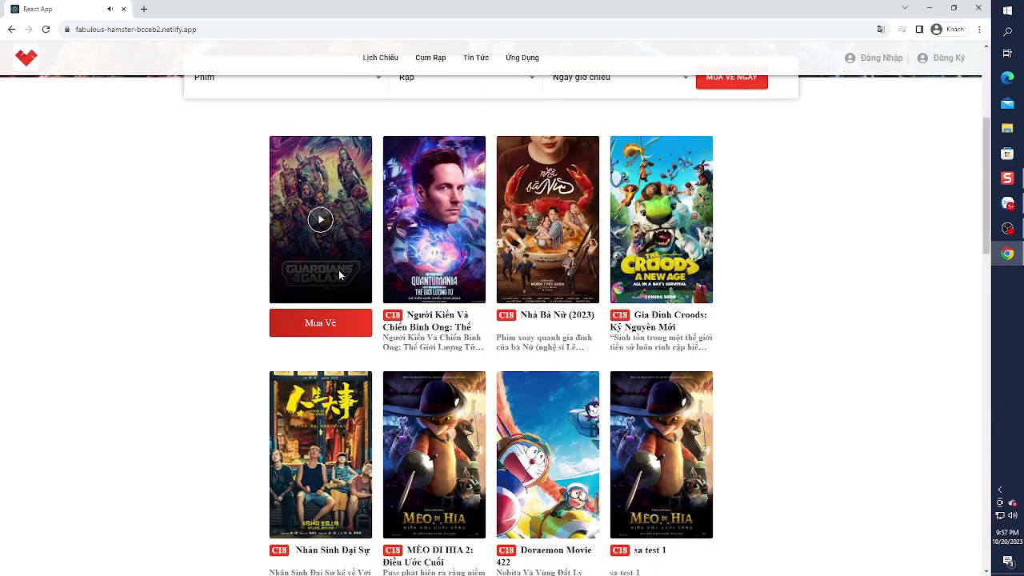
pyautogui.scroll(-1, 342, 220)
pyautogui.click(342, 220)
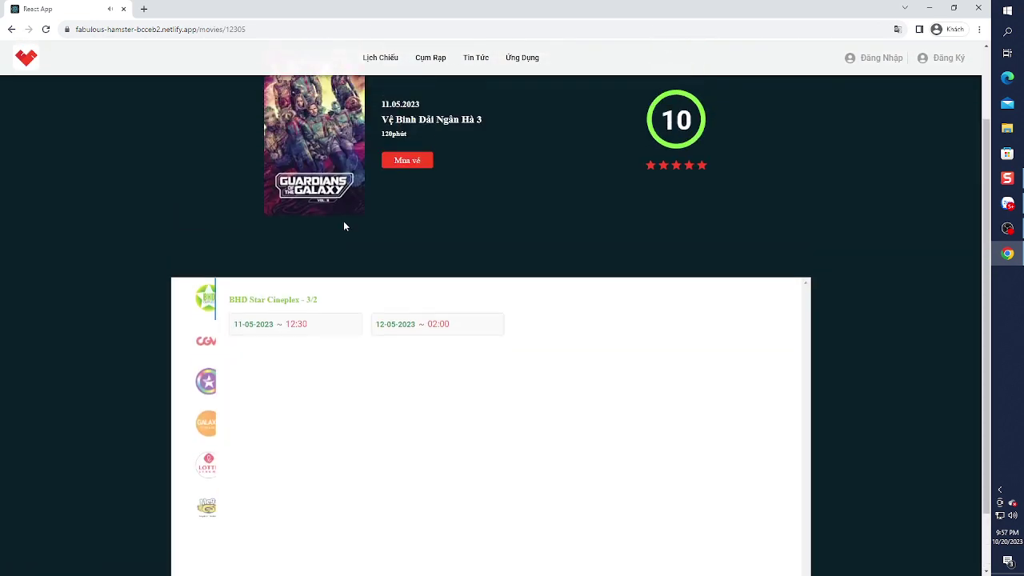
pyautogui.scroll(-2, 422, 254)
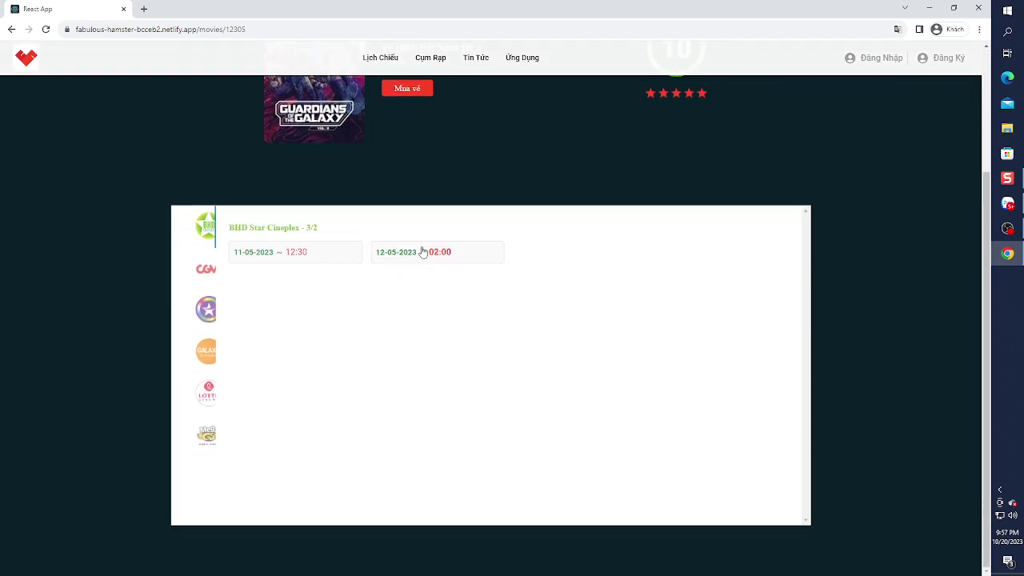
pyautogui.scroll(2, 422, 254)
pyautogui.click(205, 432)
pyautogui.scroll(-2, 206, 400)
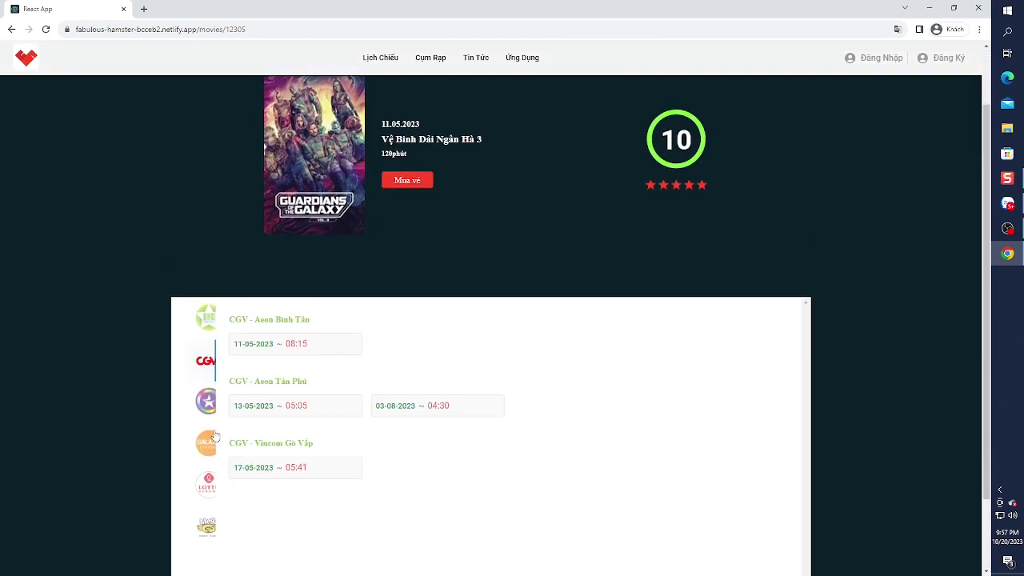
pyautogui.click(208, 370)
pyautogui.click(206, 411)
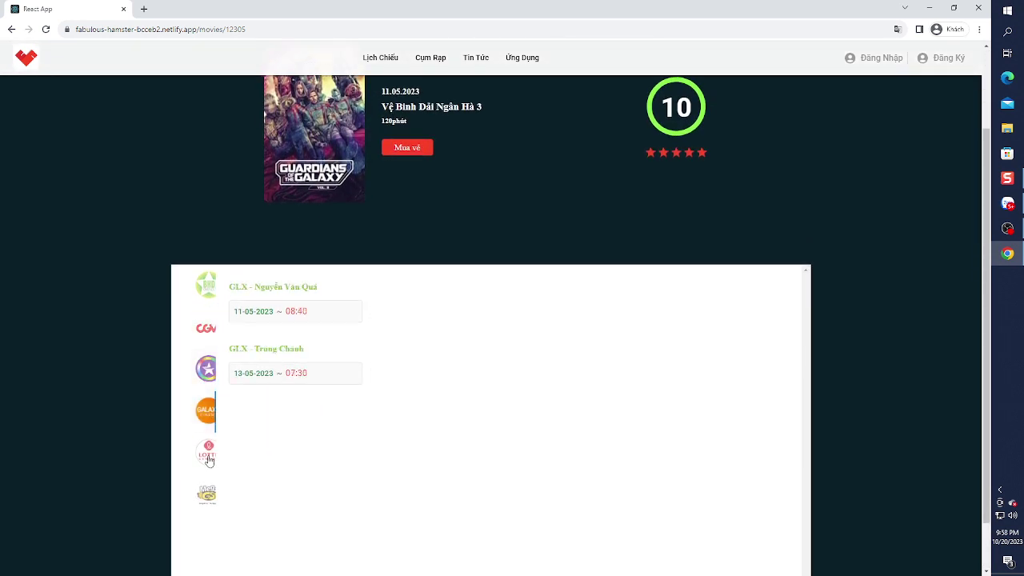
pyautogui.click(206, 452)
pyautogui.click(207, 496)
pyautogui.click(211, 298)
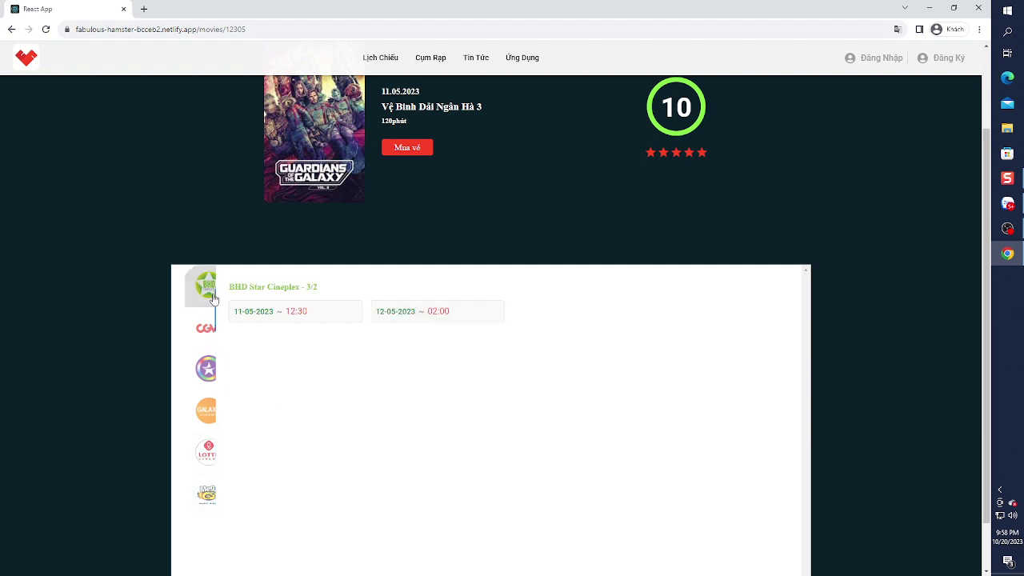
pyautogui.scroll(2, 213, 300)
pyautogui.click(280, 418)
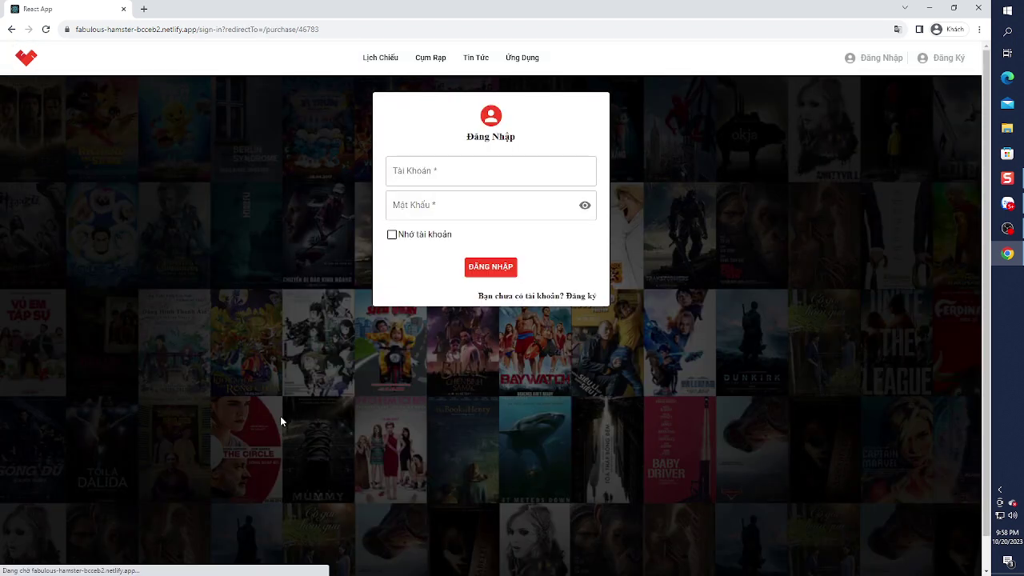
# - Return to the home page and page the movie carousel to page two and back
pyautogui.click(25, 59)
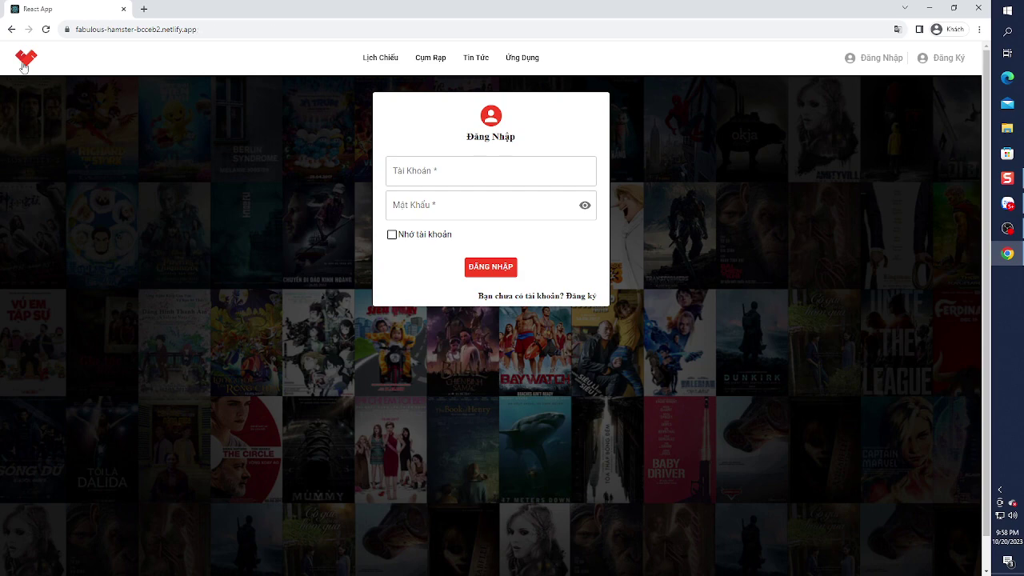
pyautogui.scroll(-8, 444, 342)
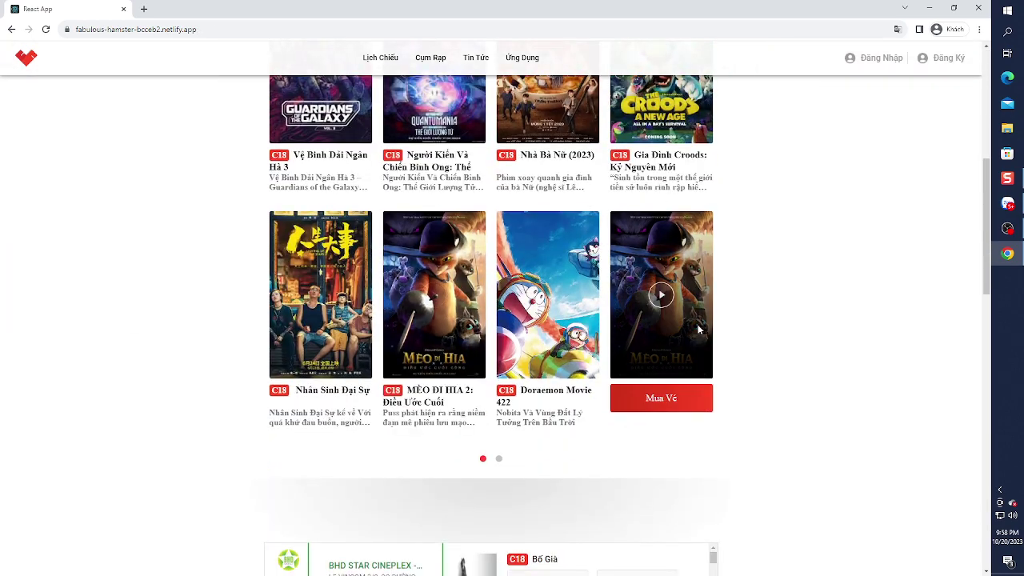
pyautogui.scroll(-1, 687, 324)
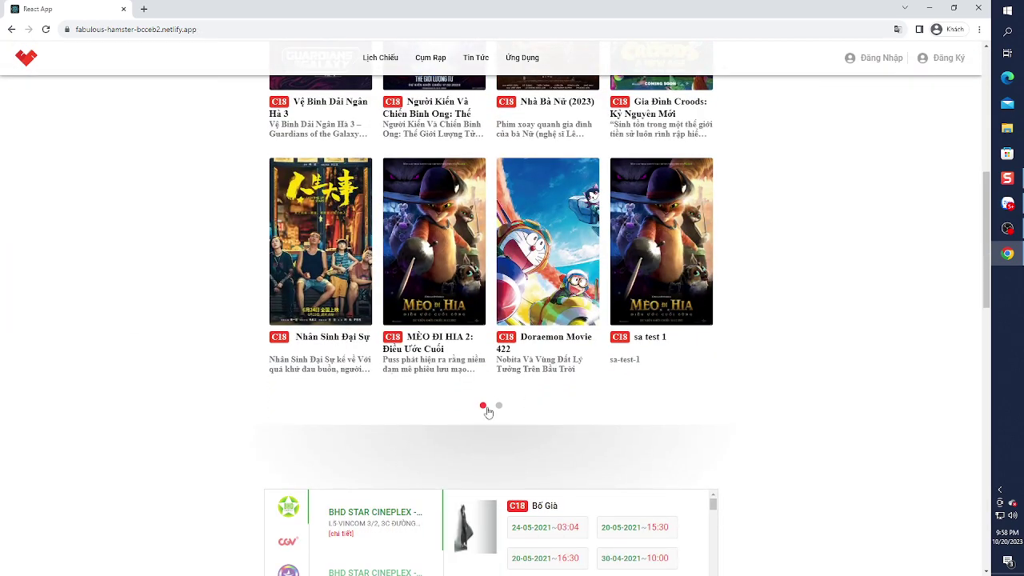
pyautogui.click(497, 406)
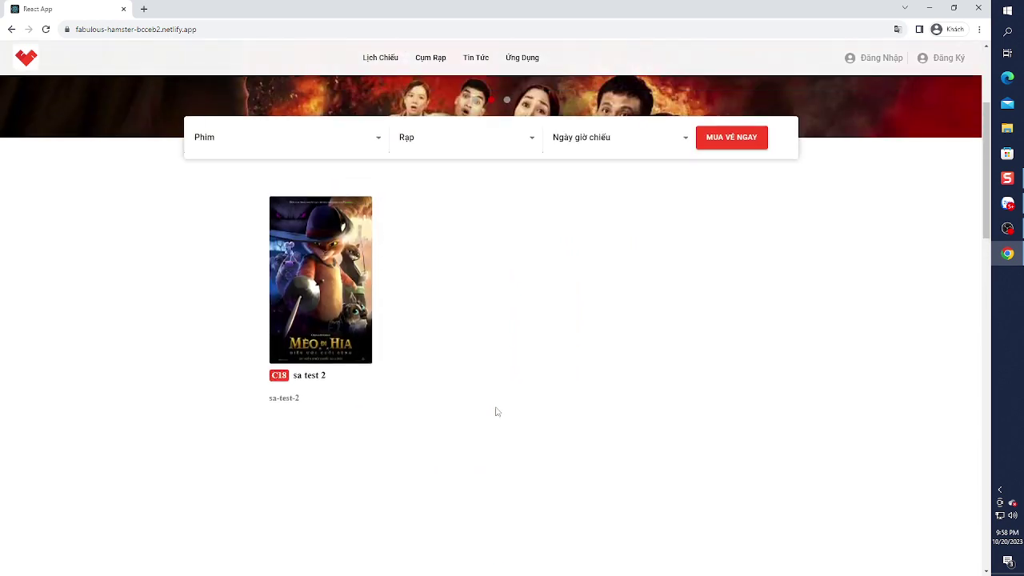
pyautogui.click(481, 462)
# - Browse branch lists for CGV, Cinestar, Galaxy, Lotte, Mega GS and BHD Star
pyautogui.scroll(-4, 480, 464)
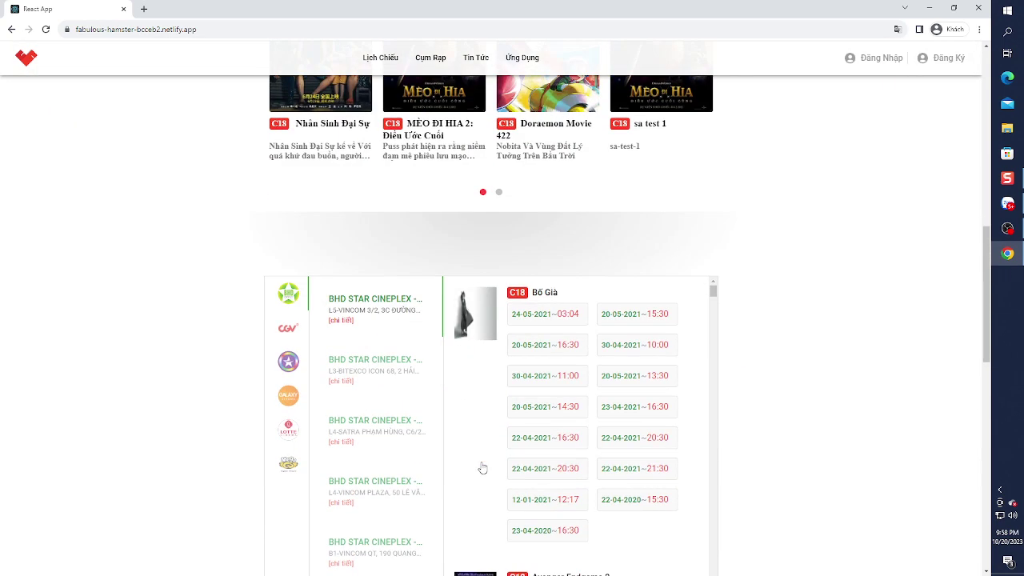
pyautogui.click(294, 276)
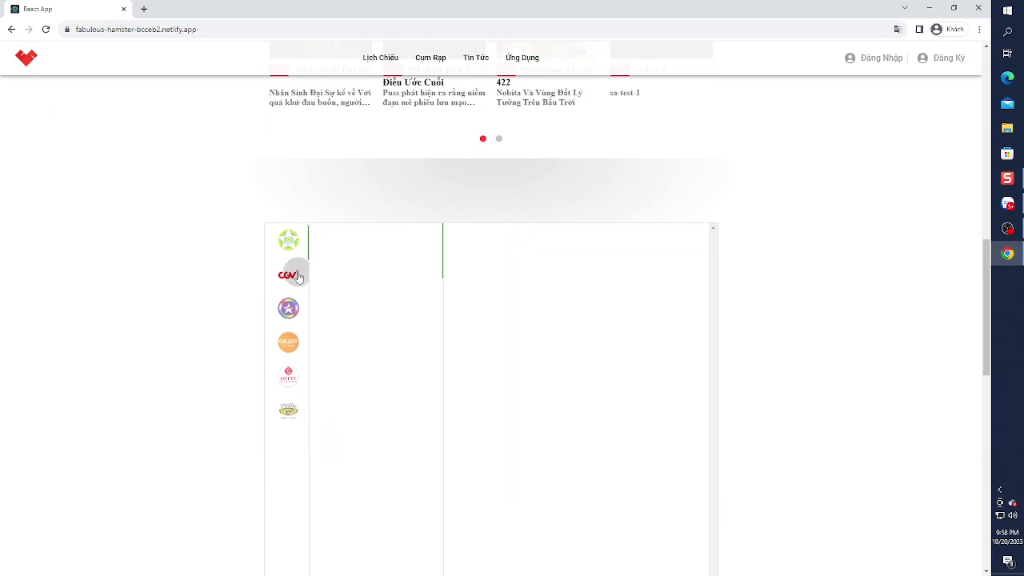
pyautogui.click(297, 314)
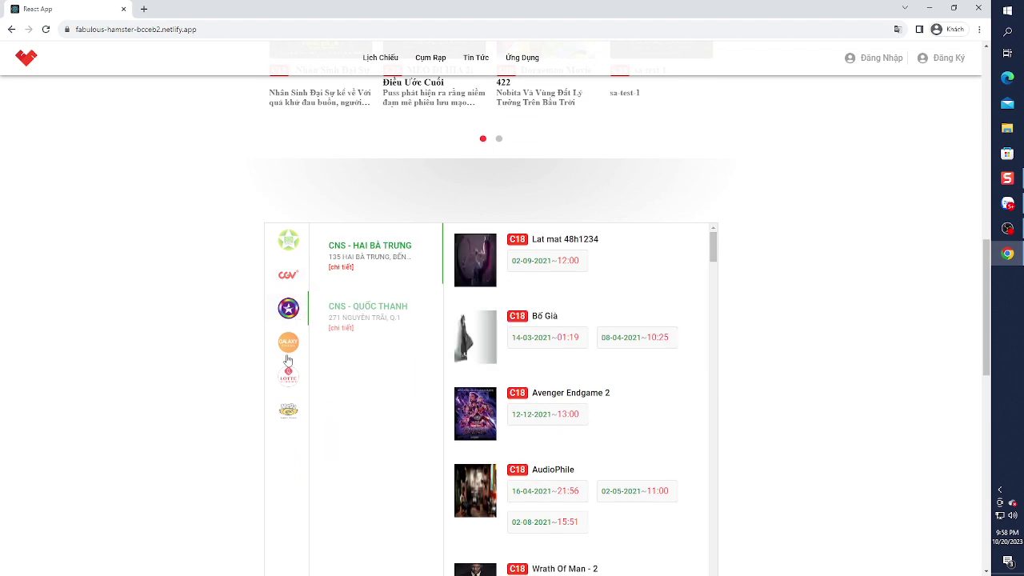
pyautogui.click(290, 343)
pyautogui.click(290, 378)
pyautogui.click(288, 411)
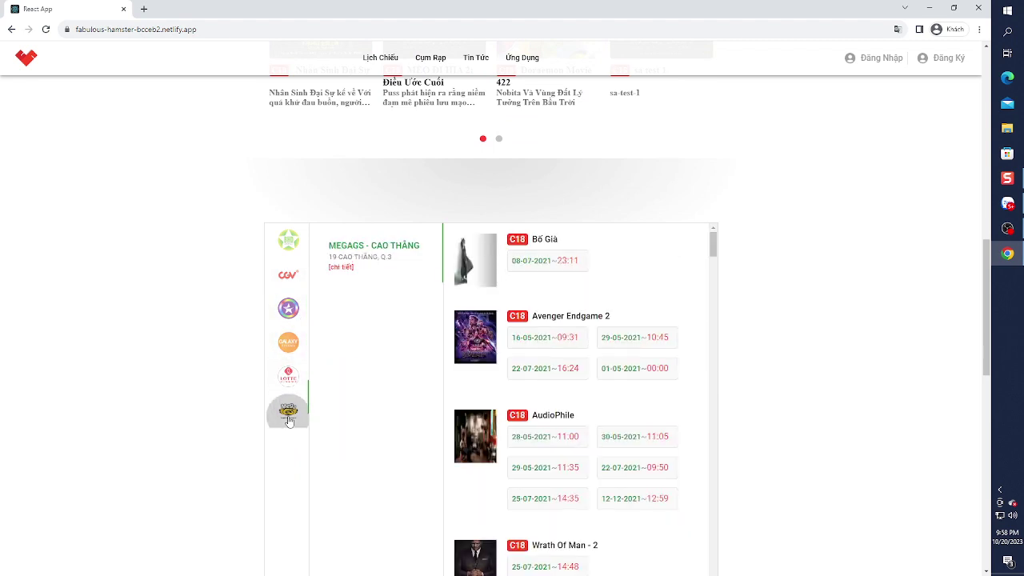
pyautogui.click(285, 240)
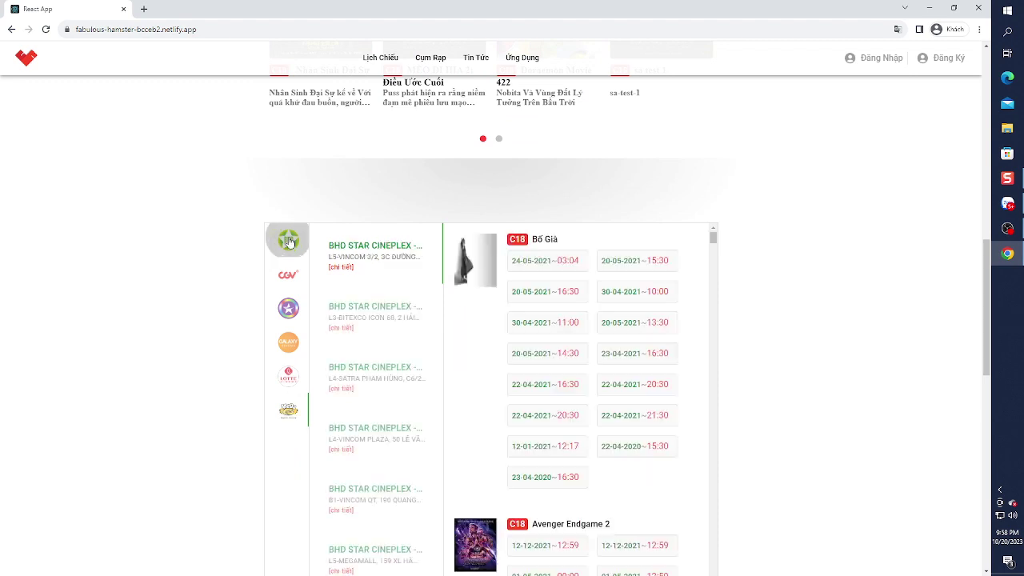
# - View the second, third and fourth BHD Star branches' showtimes and try booking one
pyautogui.click(354, 327)
pyautogui.click(361, 381)
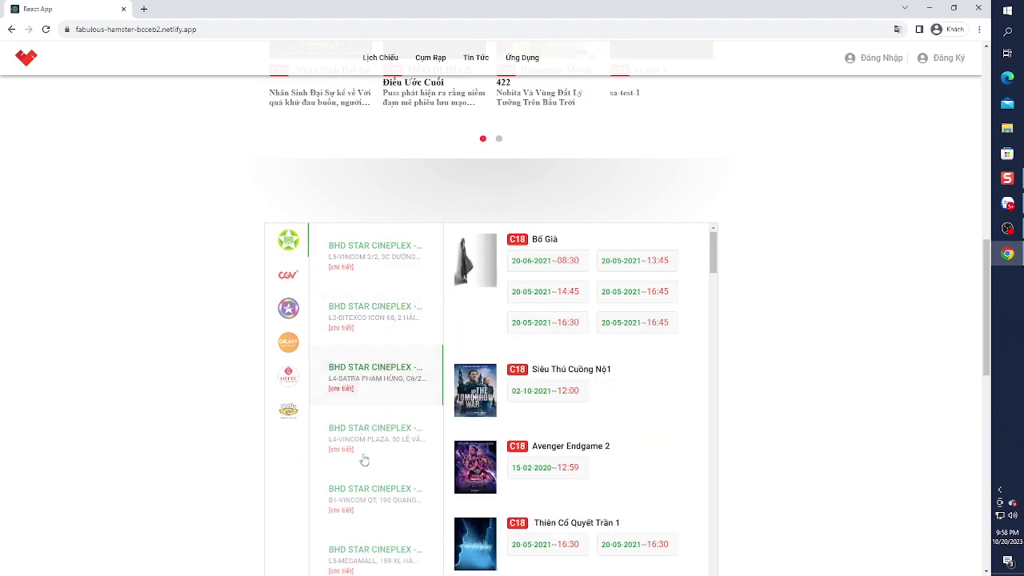
pyautogui.click(361, 457)
pyautogui.click(559, 274)
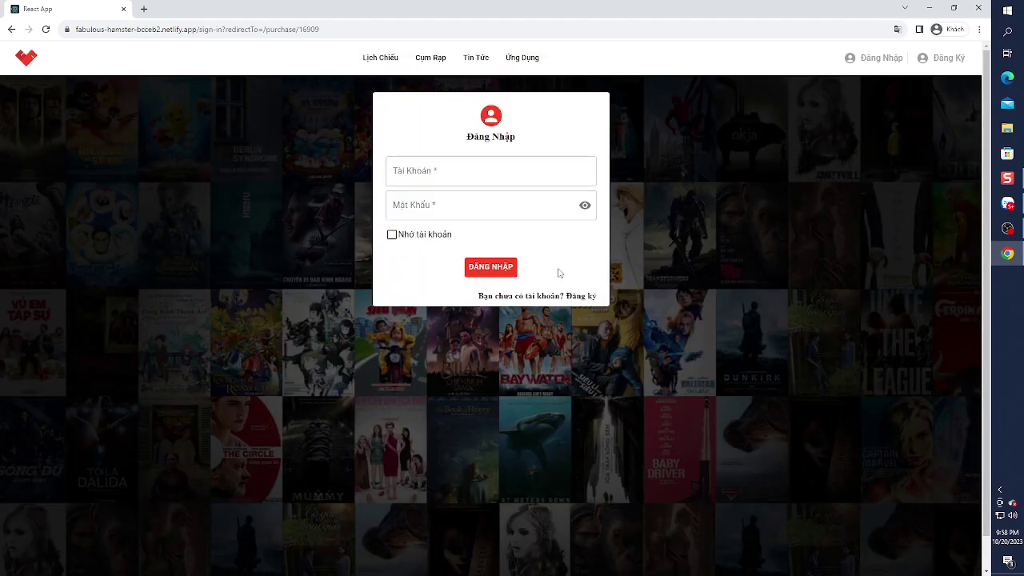
# - Back on the home page, view the Review and Khuyến mãi news and load more articles
pyautogui.click(26, 57)
pyautogui.scroll(-15, 408, 316)
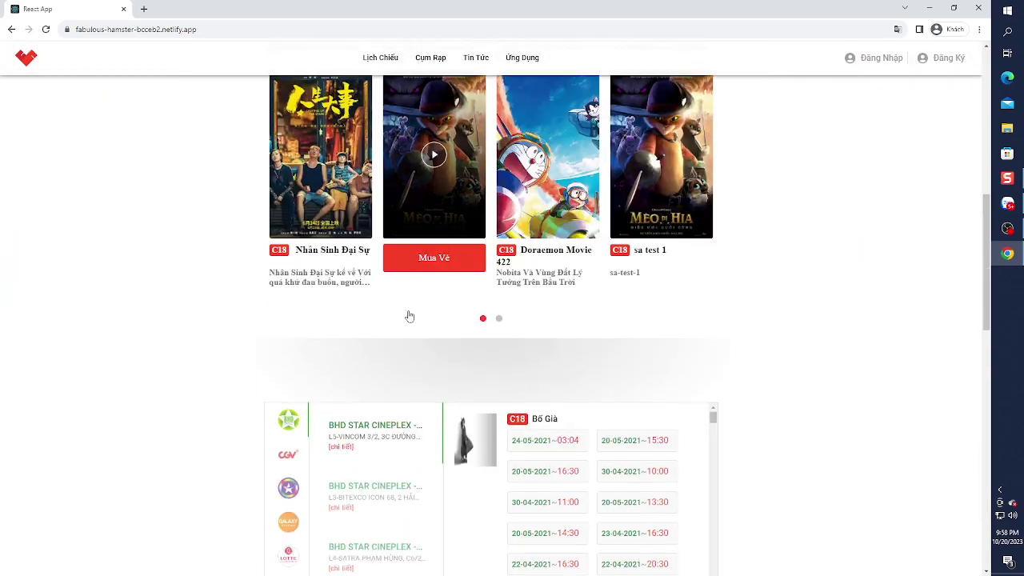
pyautogui.scroll(-3, 408, 316)
pyautogui.click(506, 169)
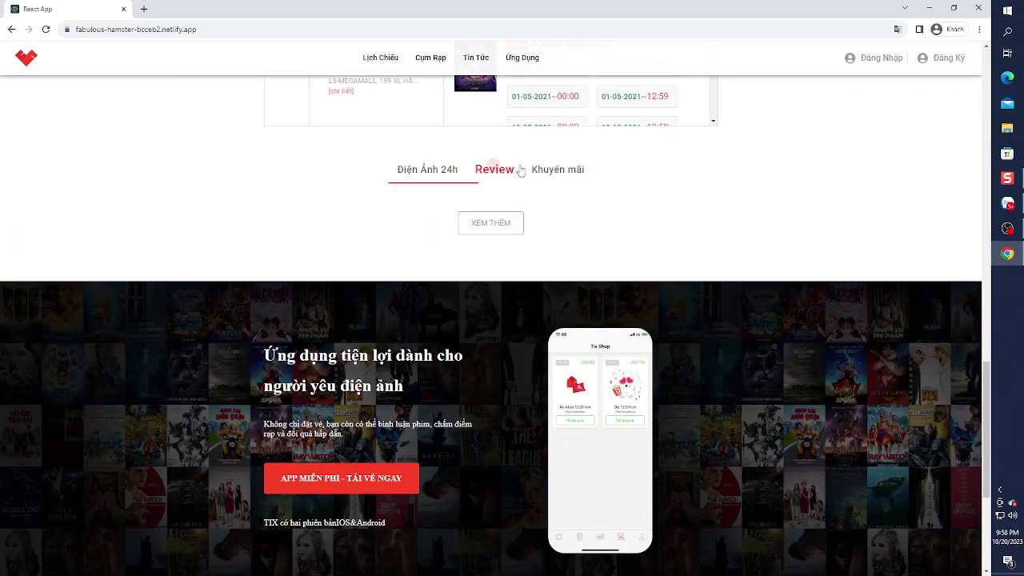
pyautogui.click(534, 169)
pyautogui.click(514, 223)
pyautogui.scroll(-2, 513, 229)
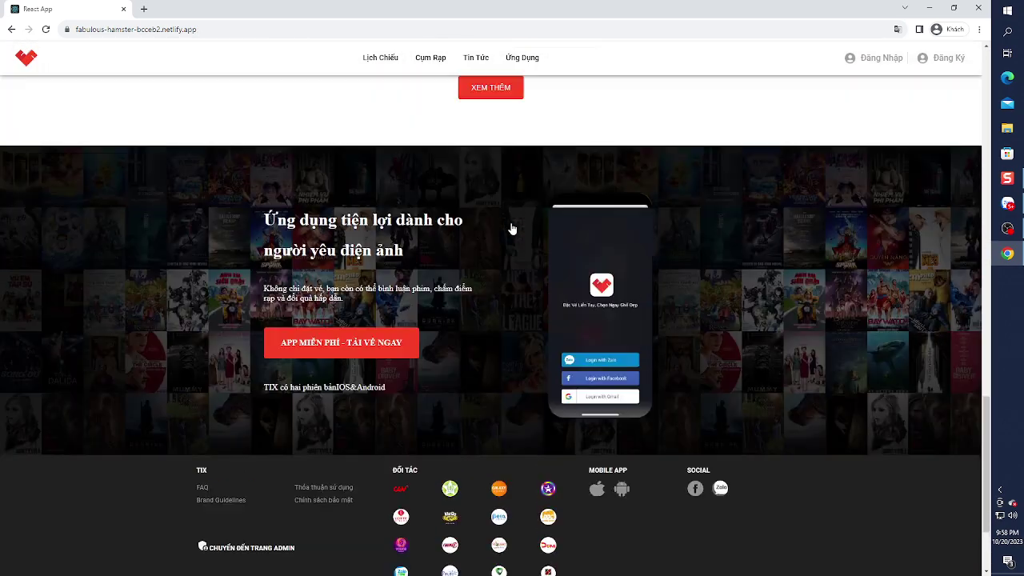
pyautogui.scroll(4, 513, 229)
pyautogui.scroll(10, 512, 229)
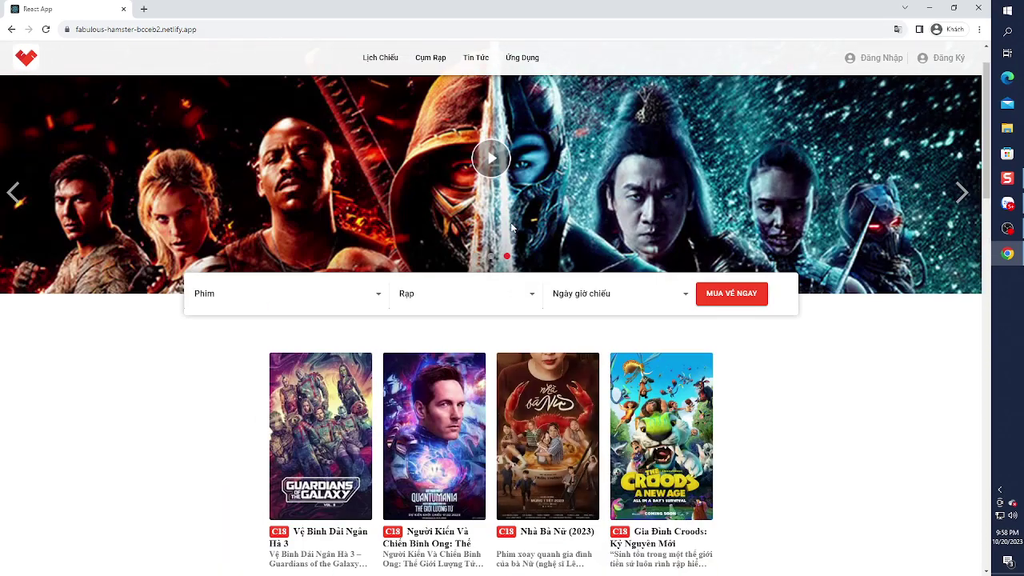
pyautogui.scroll(1, 513, 229)
# - Open the Đăng Ký registration form, briefly switching to sign-in and back
pyautogui.click(944, 57)
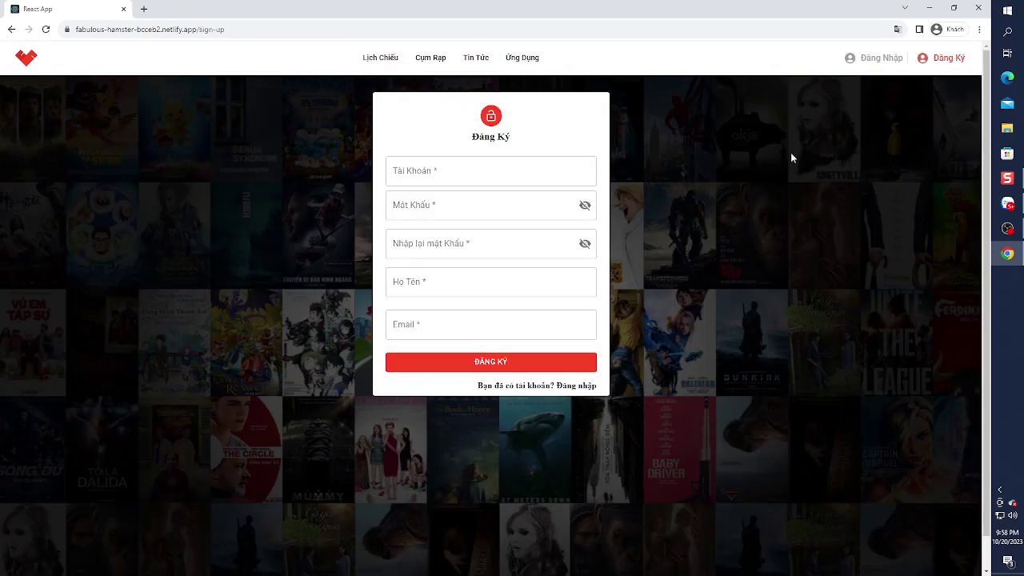
pyautogui.click(575, 386)
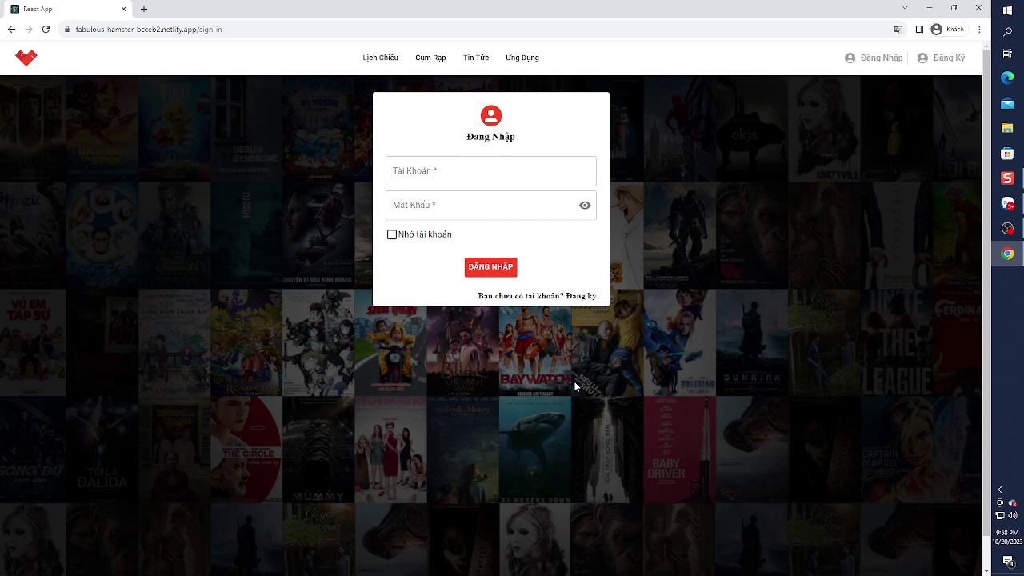
pyautogui.click(572, 298)
# - Fill in username, password, password confirmation, full name and e-mail, then submit
pyautogui.click(473, 177)
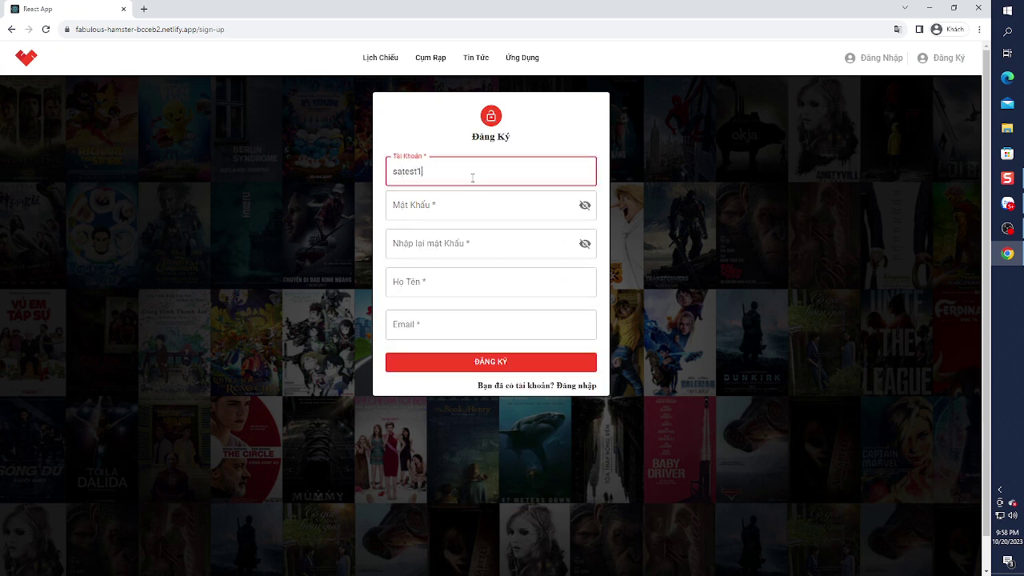
pyautogui.press('Tab')
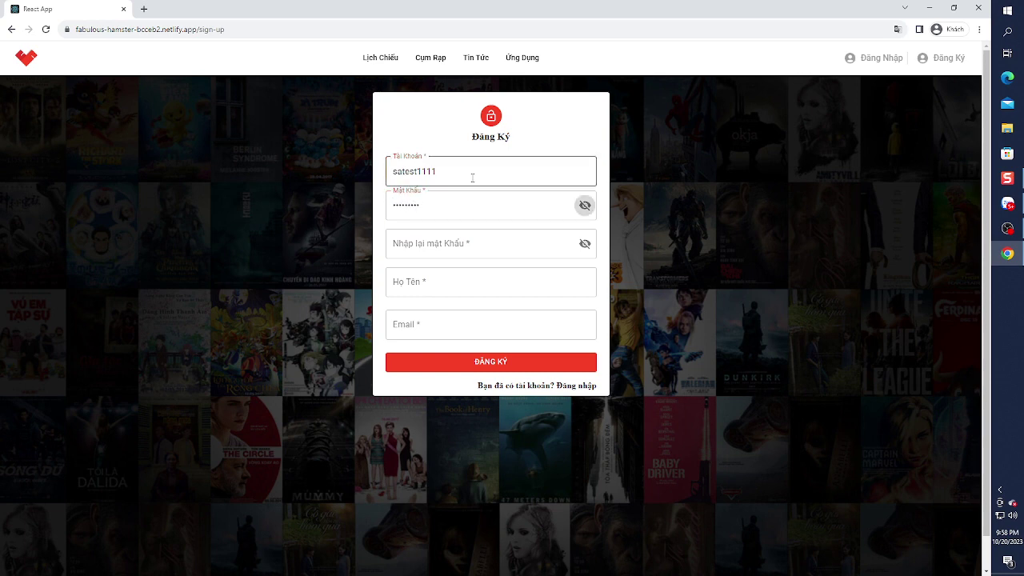
pyautogui.press('Tab')
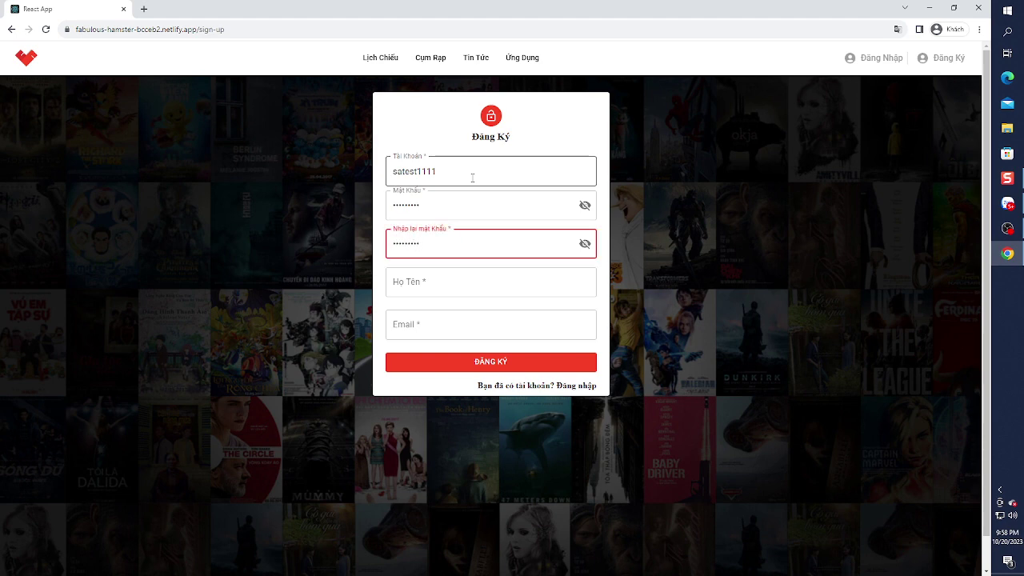
pyautogui.press('Tab')
pyautogui.press('Tab')
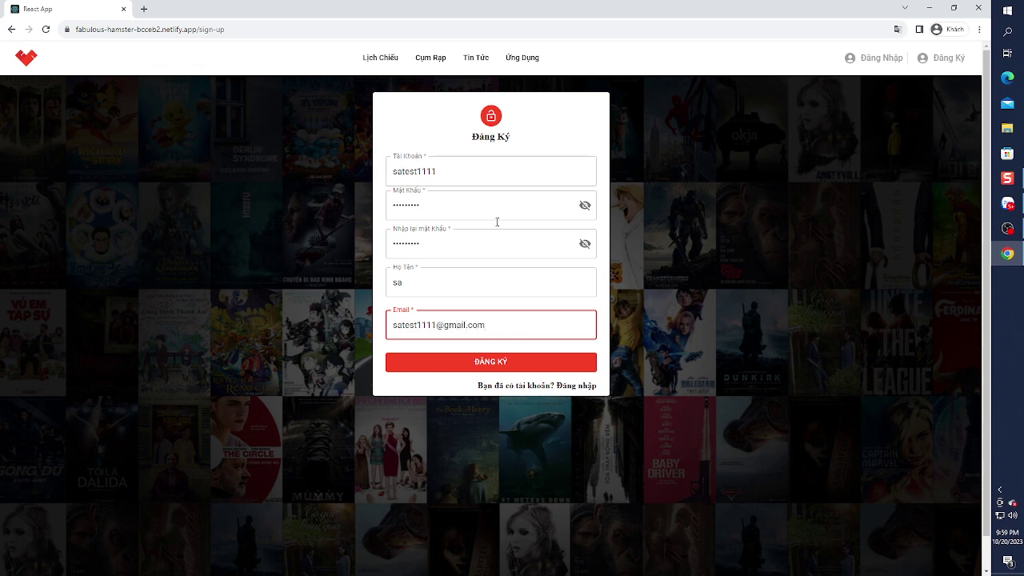
pyautogui.click(499, 364)
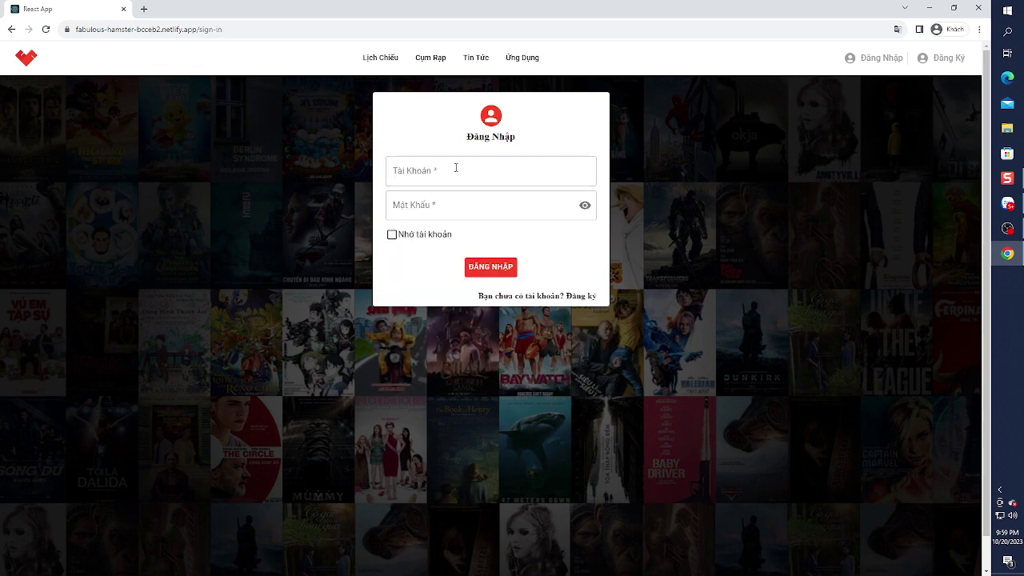
# - Sign in with the new account's username and password, ticking the remember-account option
pyautogui.click(499, 170)
pyautogui.write('sa')
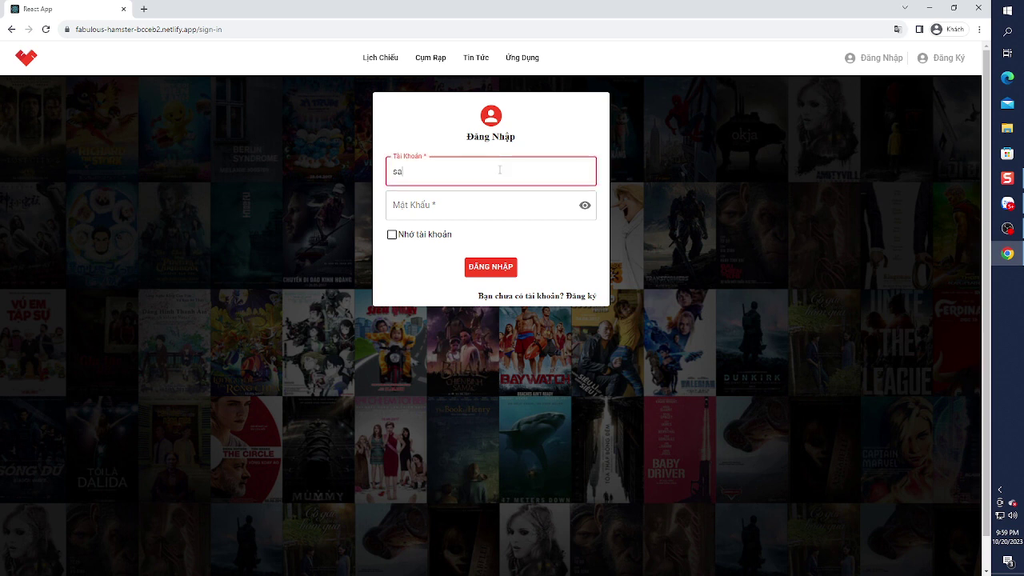
pyautogui.write('tess')
pyautogui.press('Tab')
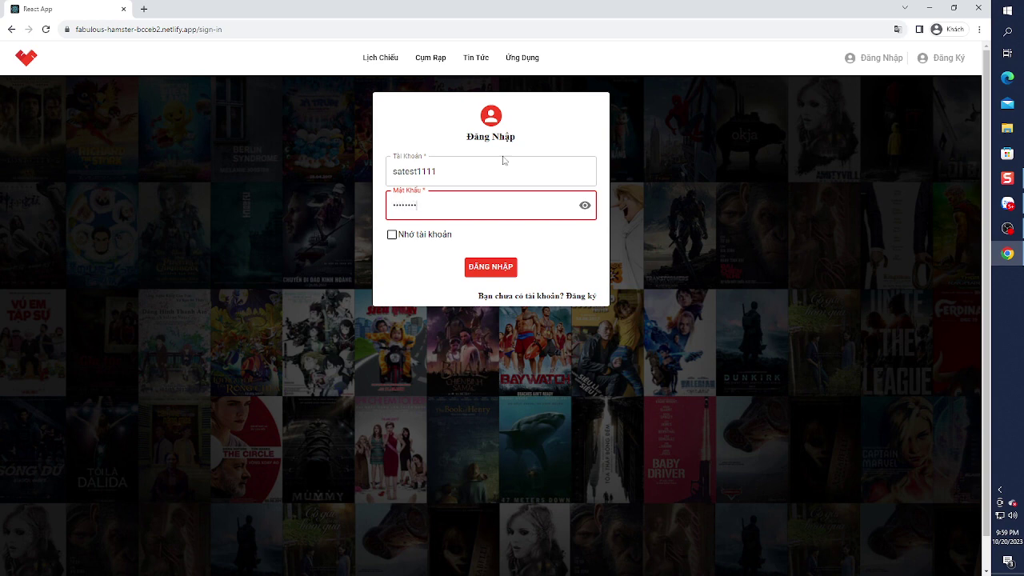
pyautogui.click(400, 245)
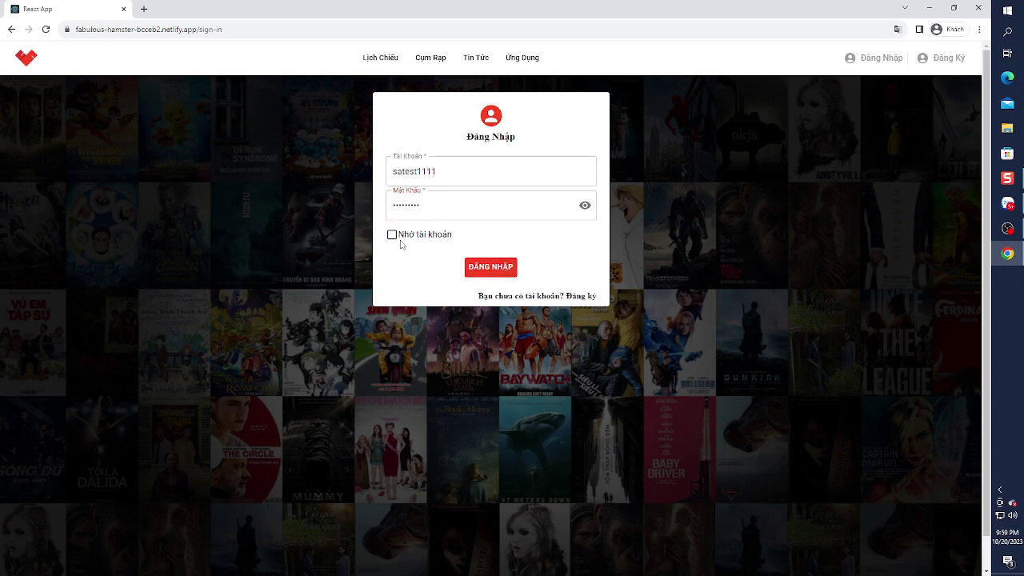
pyautogui.click(391, 235)
pyautogui.click(490, 267)
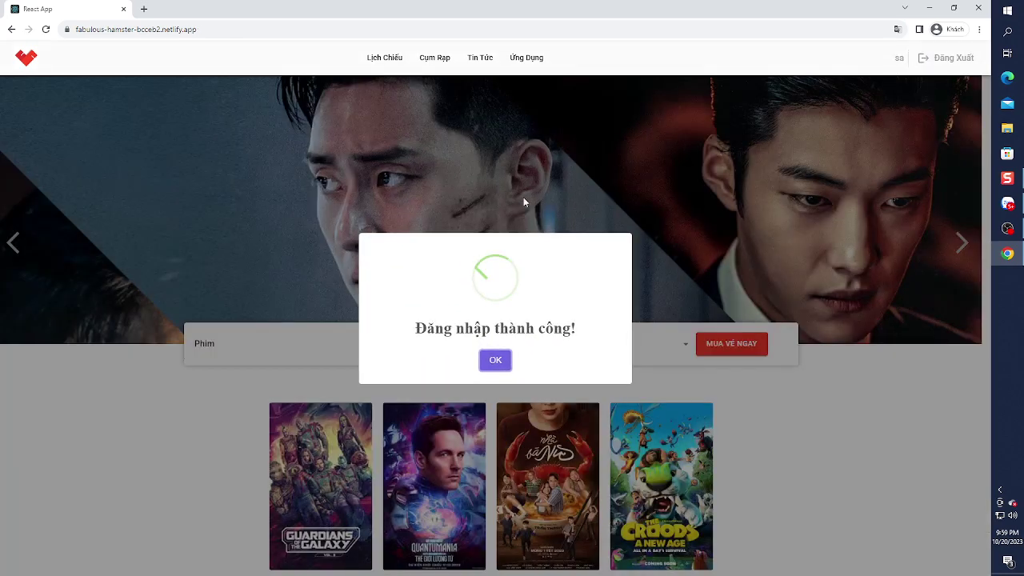
# - Dismiss the sign-in success message, then play and close the featured trailer
pyautogui.click(495, 361)
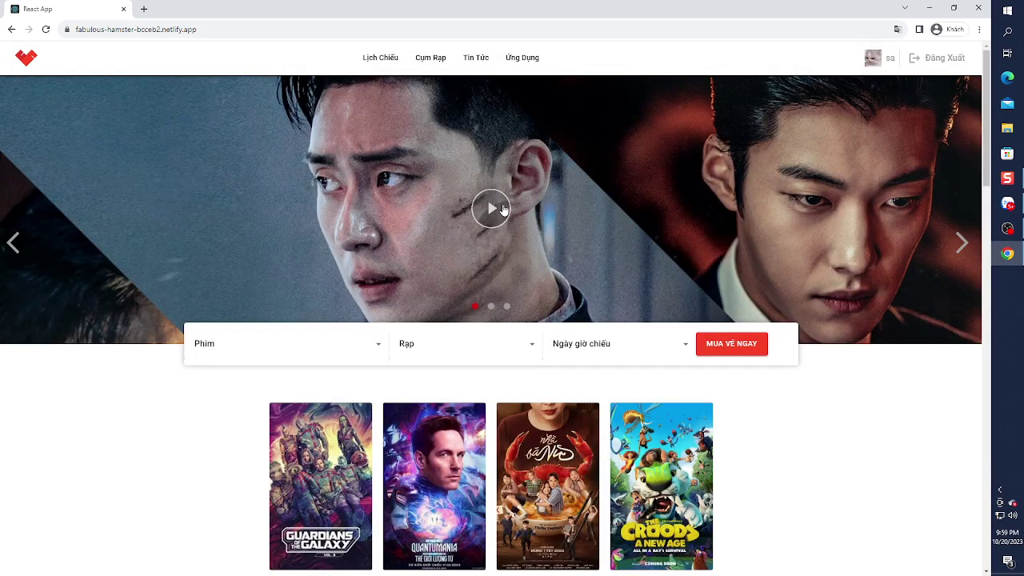
pyautogui.click(489, 210)
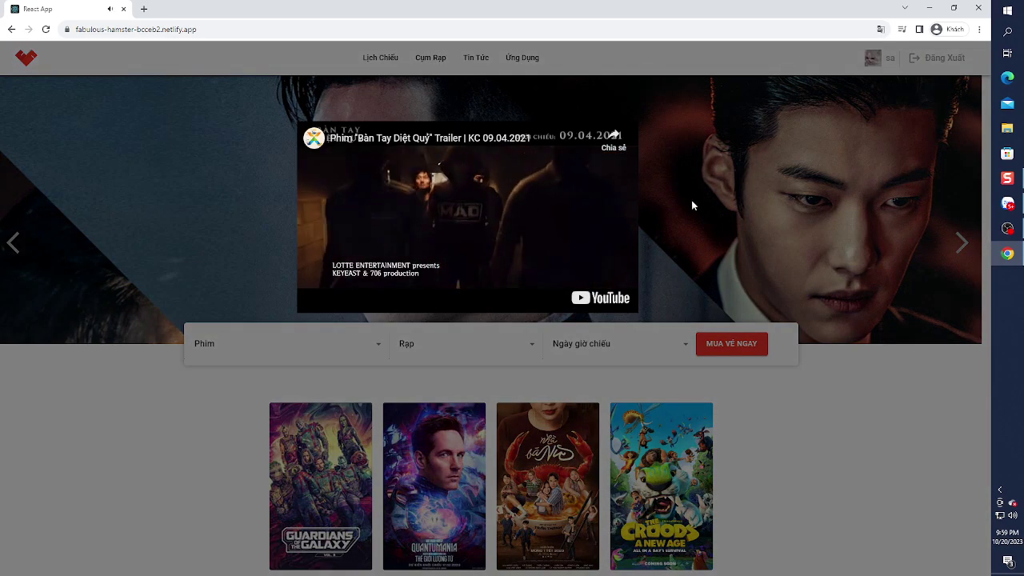
pyautogui.click(692, 204)
pyautogui.scroll(-2, 692, 205)
pyautogui.scroll(1, 692, 206)
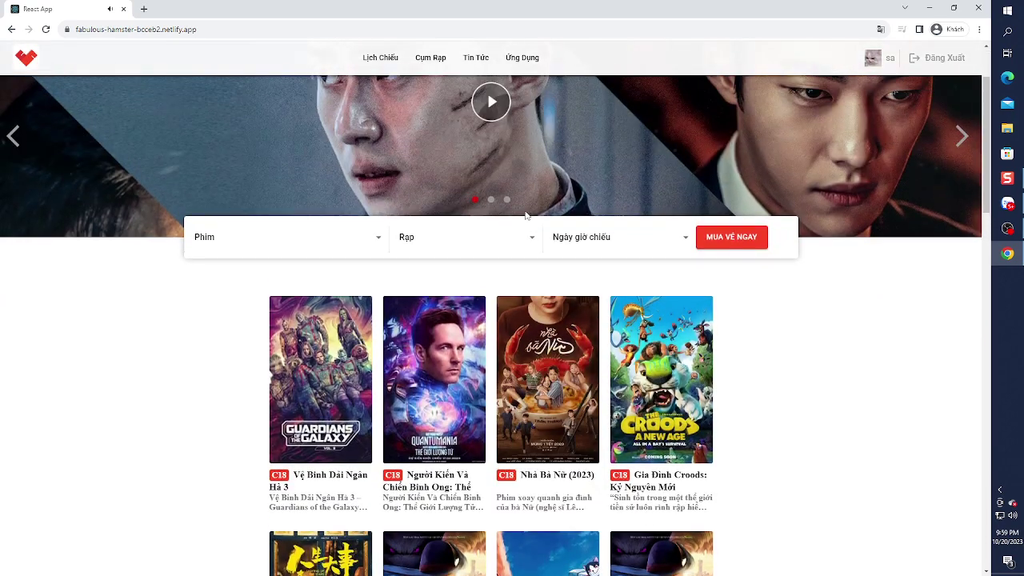
# - Pick Vệ Binh Dải Ngân Hà 3, BHD Star Cineplex - 3/2 and the 11/05/2023 showtime, then buy tickets
pyautogui.click(328, 239)
pyautogui.click(342, 262)
pyautogui.click(441, 236)
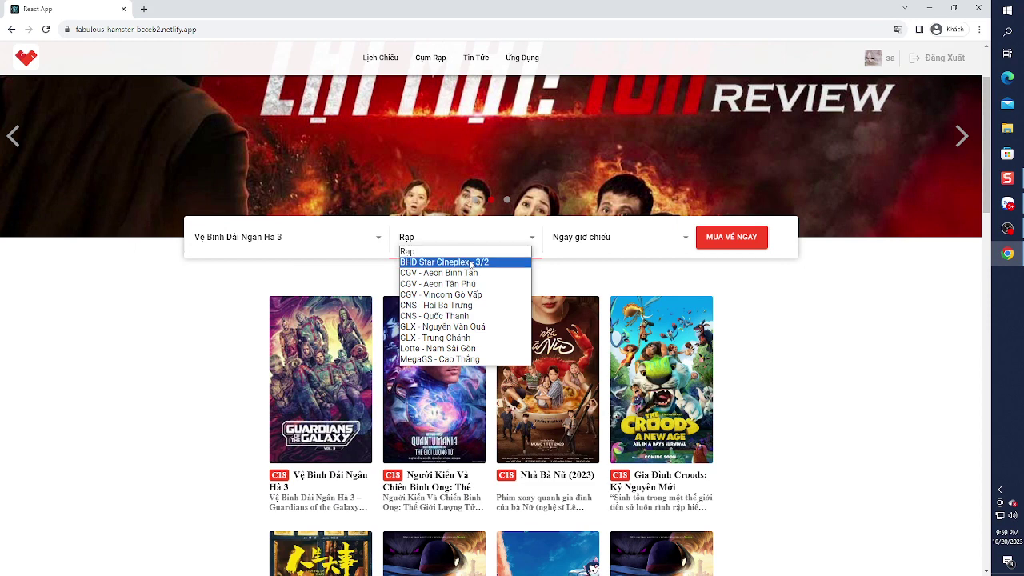
pyautogui.click(469, 261)
pyautogui.click(577, 242)
pyautogui.click(593, 262)
pyautogui.click(728, 240)
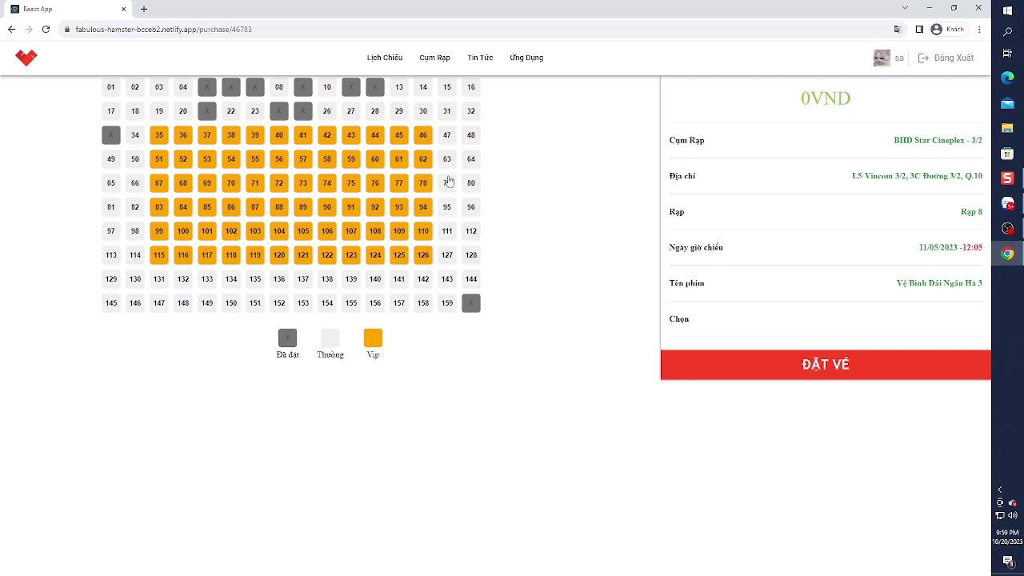
# - Book seats 79 and 95, then return to the home page's movie schedule
pyautogui.click(449, 181)
pyautogui.click(448, 207)
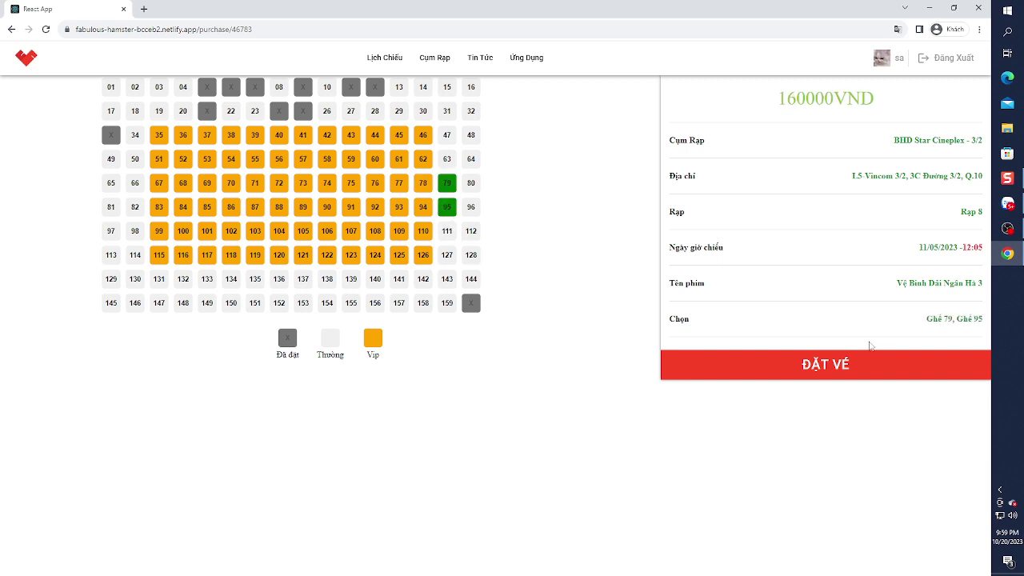
pyautogui.click(855, 371)
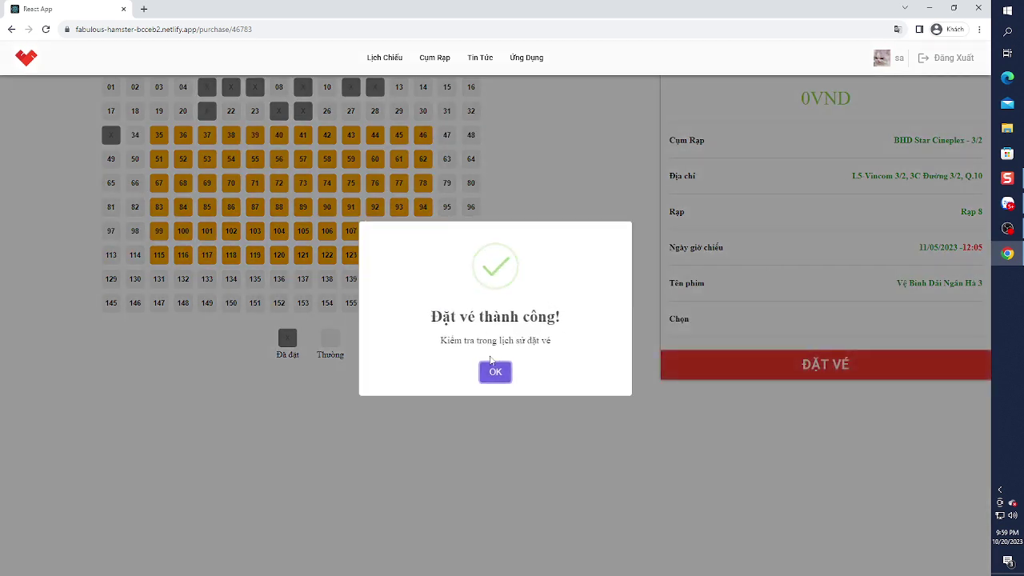
pyautogui.click(495, 371)
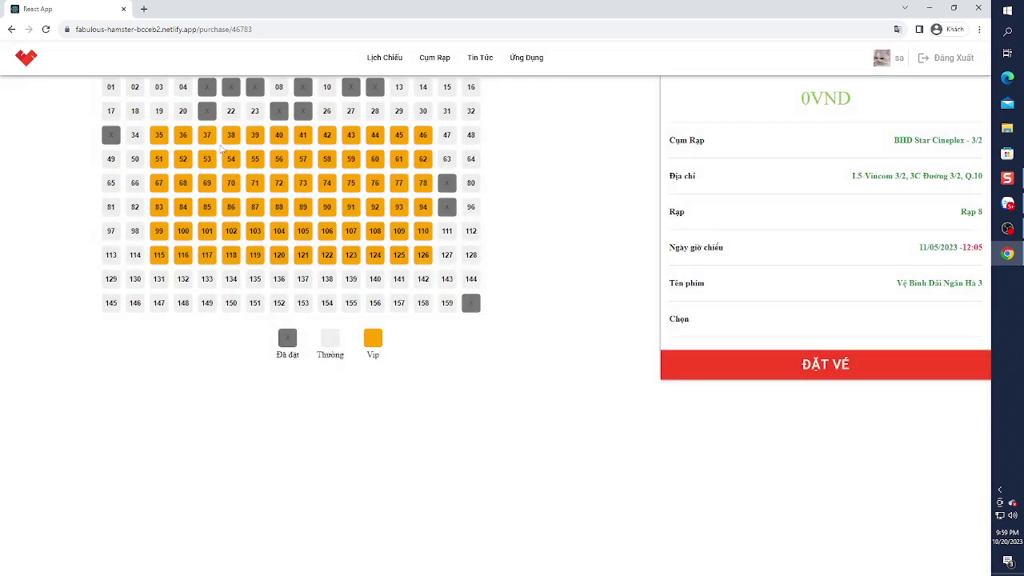
pyautogui.click(26, 62)
pyautogui.click(374, 64)
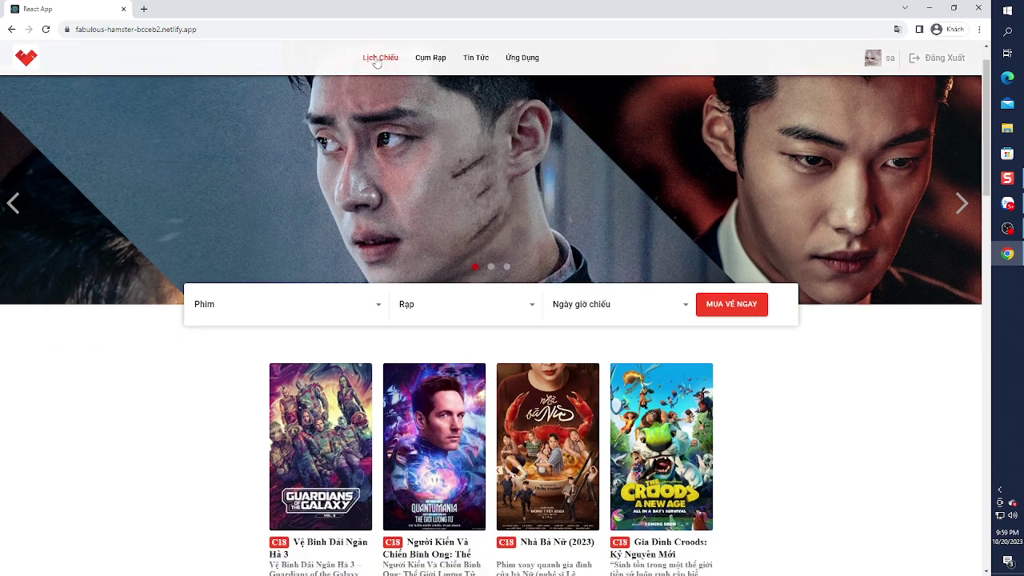
# - Open the MÈO ĐI HIA 2 detail page, then return to the home page
pyautogui.scroll(-3, 416, 240)
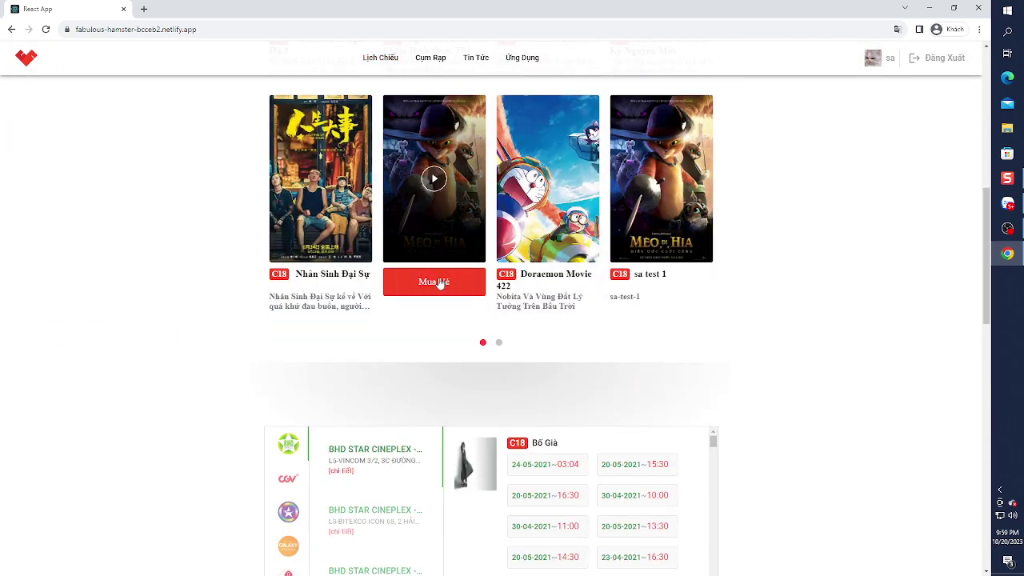
pyautogui.click(441, 281)
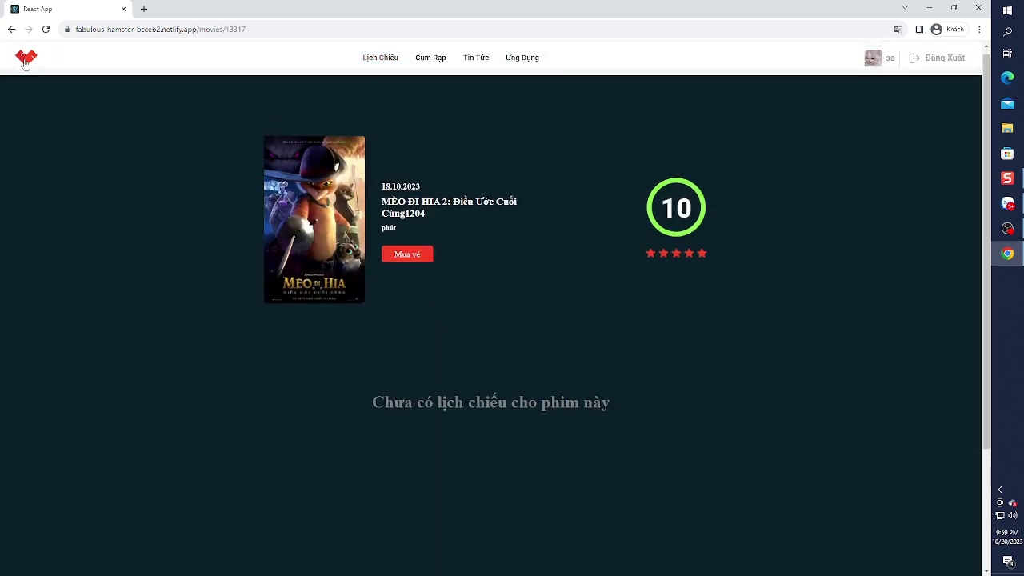
pyautogui.click(25, 64)
# - Open Nhà Bà Nữ showtimes, compare CNS, CGV and Galaxy, and choose the first Galaxy showtime
pyautogui.scroll(-3, 544, 400)
pyautogui.click(560, 372)
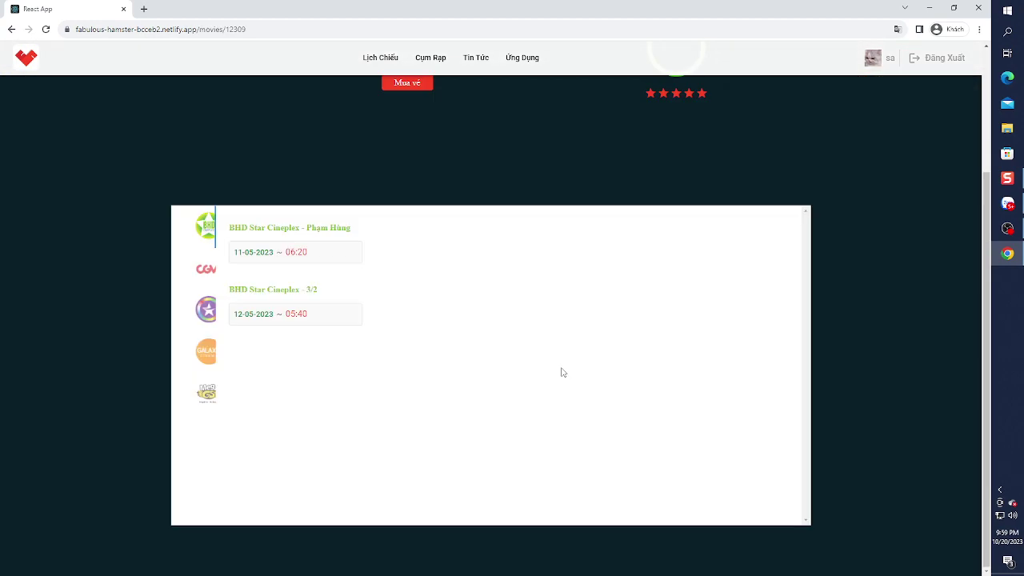
pyautogui.click(205, 309)
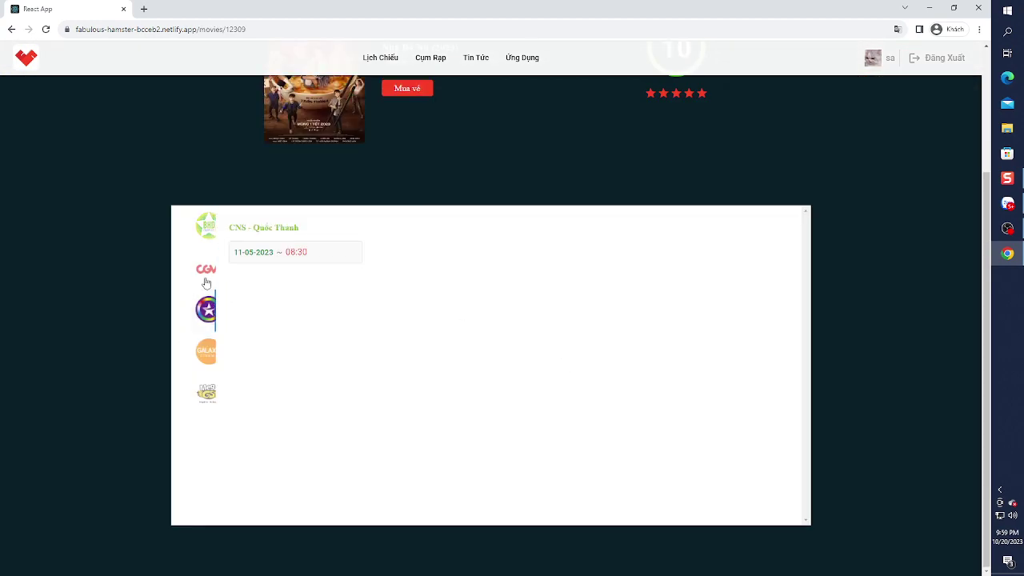
pyautogui.click(206, 276)
pyautogui.click(205, 352)
pyautogui.click(278, 255)
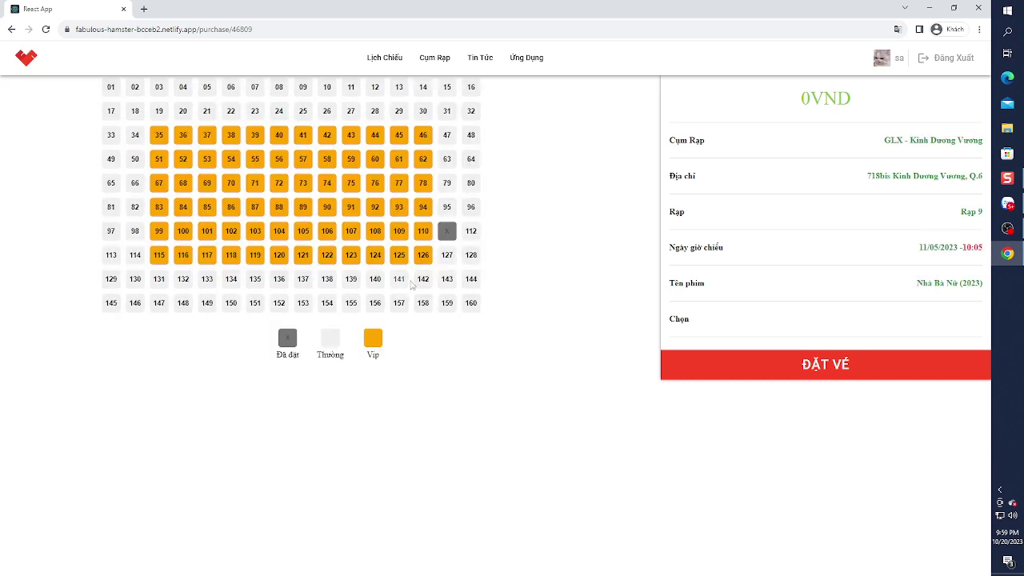
# - Book seats 159, 158, 157 and 156 and confirm the success message
pyautogui.click(446, 302)
pyautogui.click(422, 303)
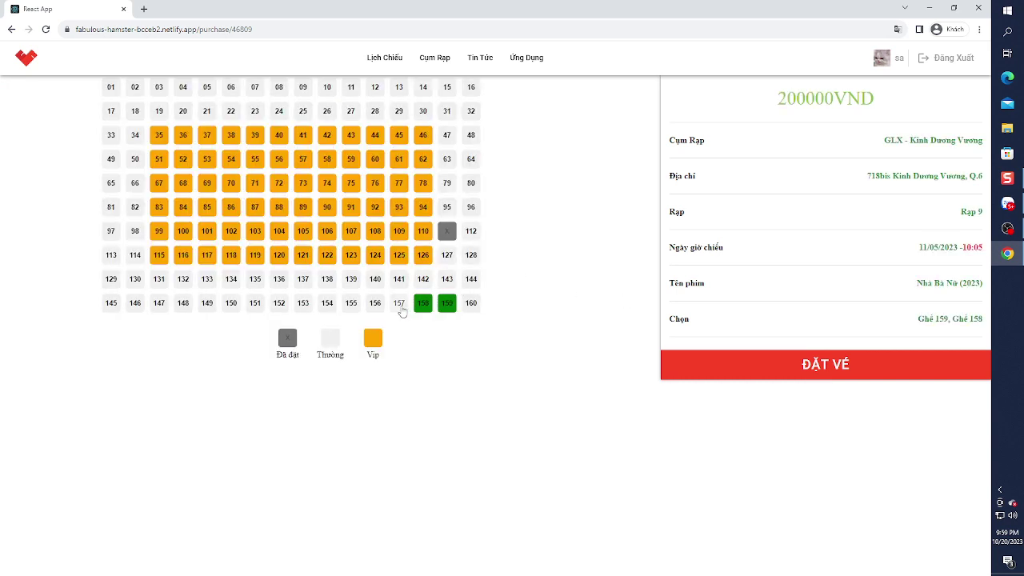
pyautogui.click(399, 304)
pyautogui.click(375, 302)
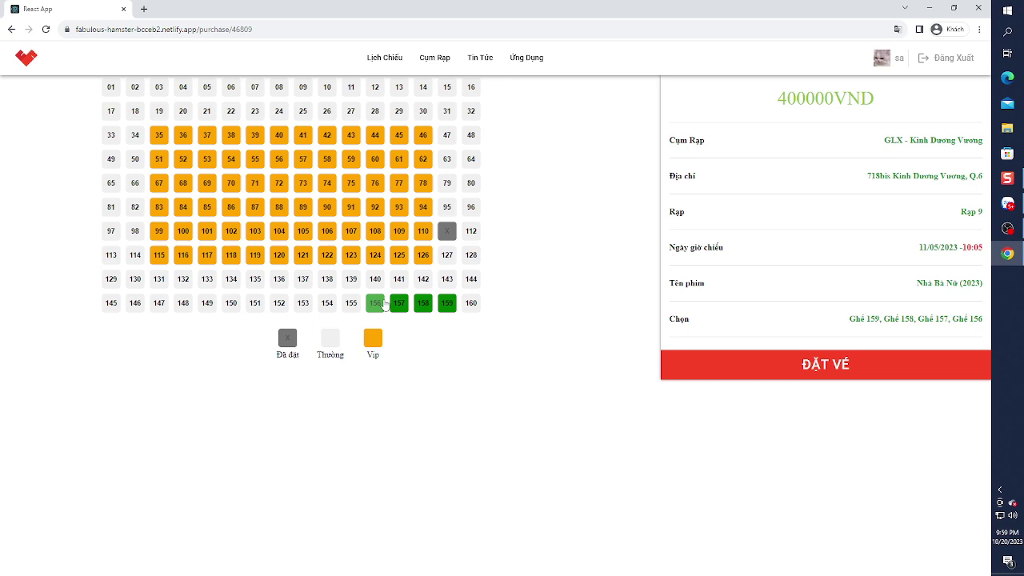
pyautogui.click(832, 370)
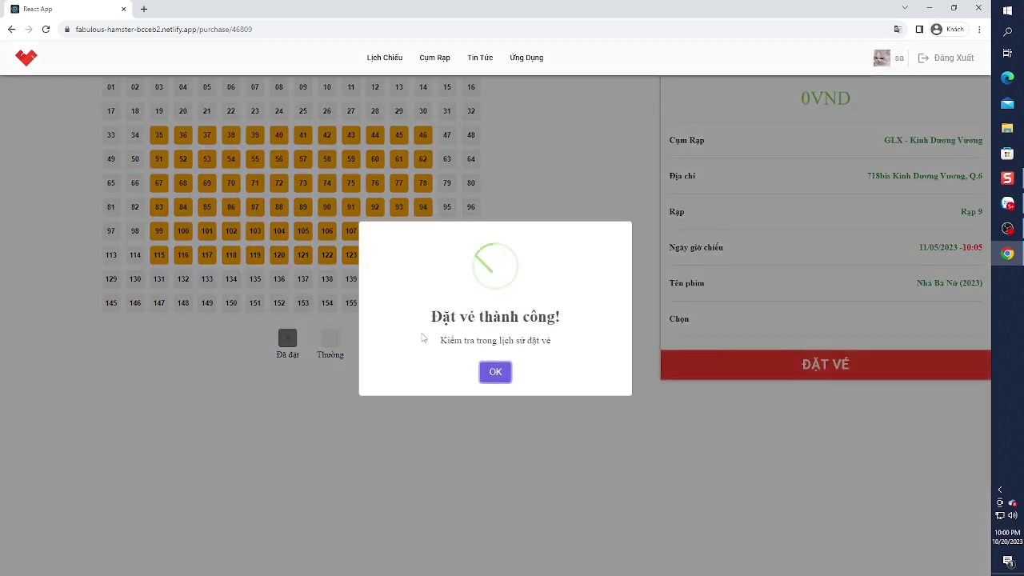
pyautogui.click(502, 375)
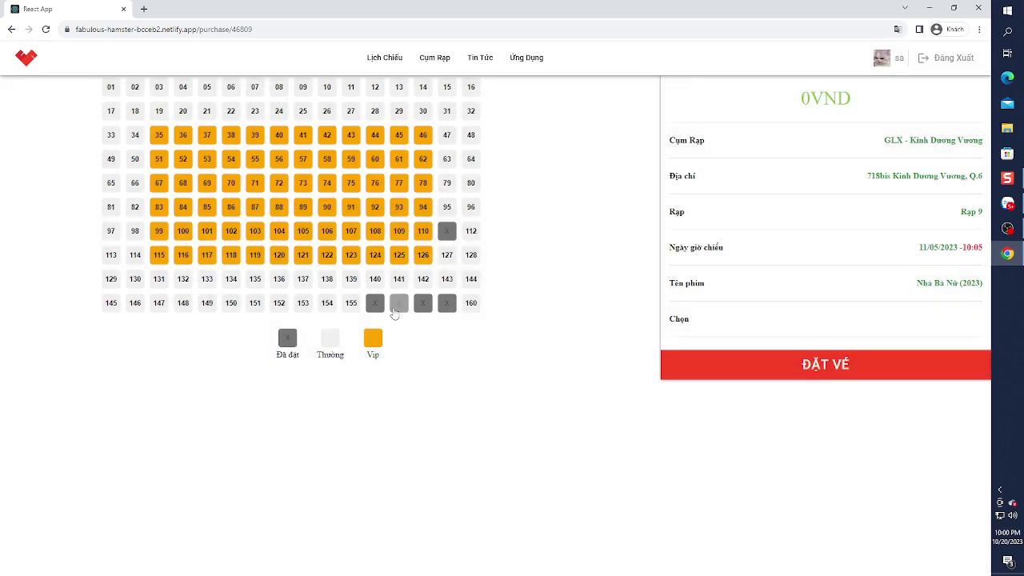
# - Return to the home page and scroll down to the cinema schedule
pyautogui.click(32, 58)
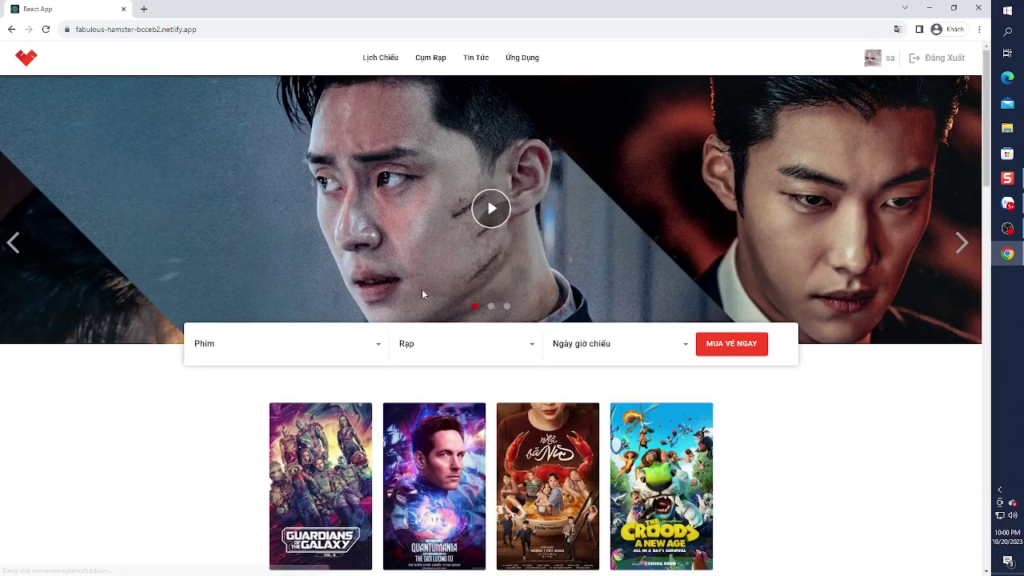
pyautogui.scroll(-10, 421, 289)
pyautogui.scroll(-1, 498, 284)
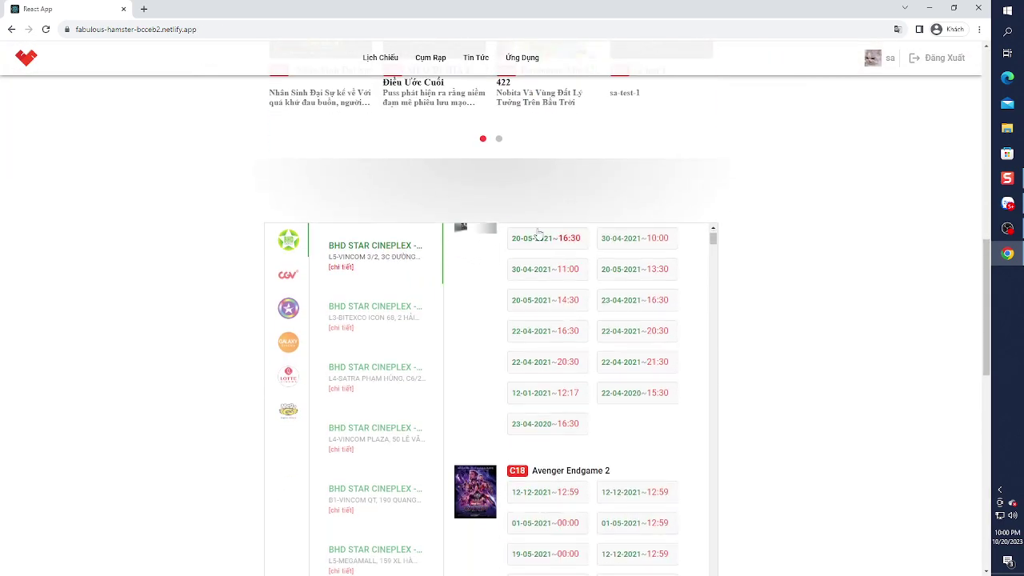
# - Book seats 139, 123 and 107 for Bố Già at BHD Star Cineplex - 3/2, then return home
pyautogui.click(549, 274)
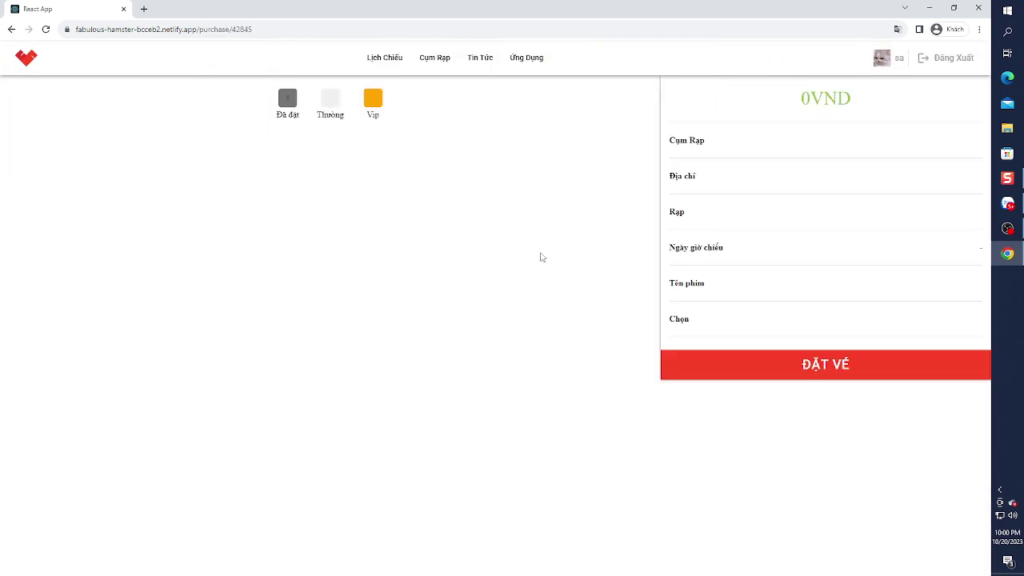
pyautogui.click(353, 280)
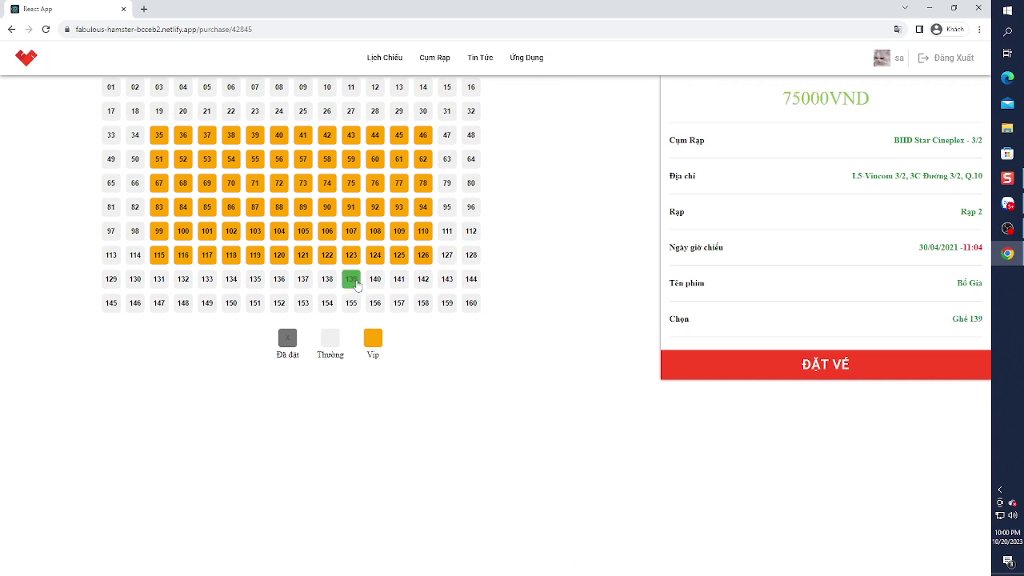
pyautogui.click(351, 254)
pyautogui.click(351, 231)
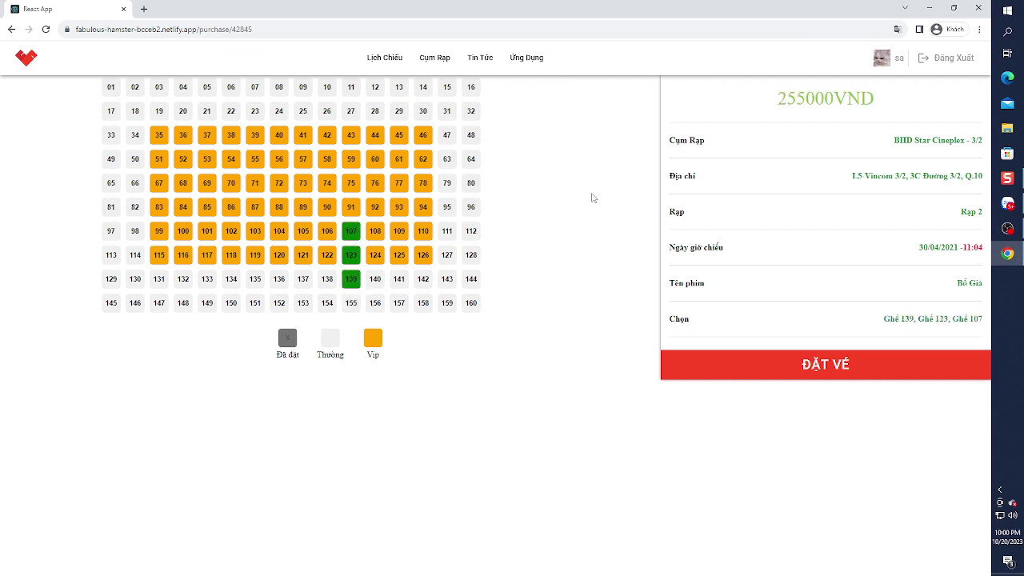
pyautogui.click(828, 371)
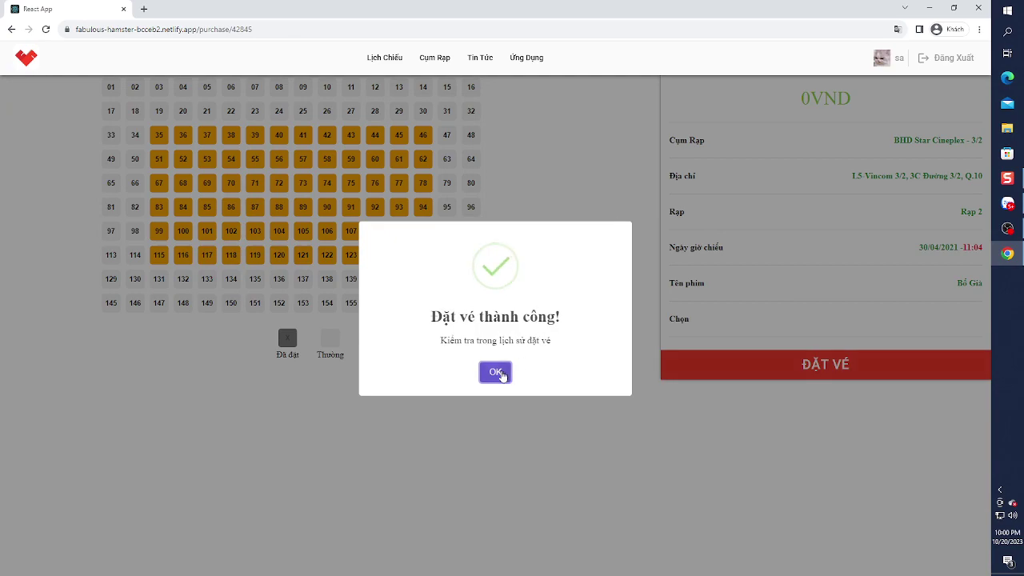
pyautogui.click(495, 372)
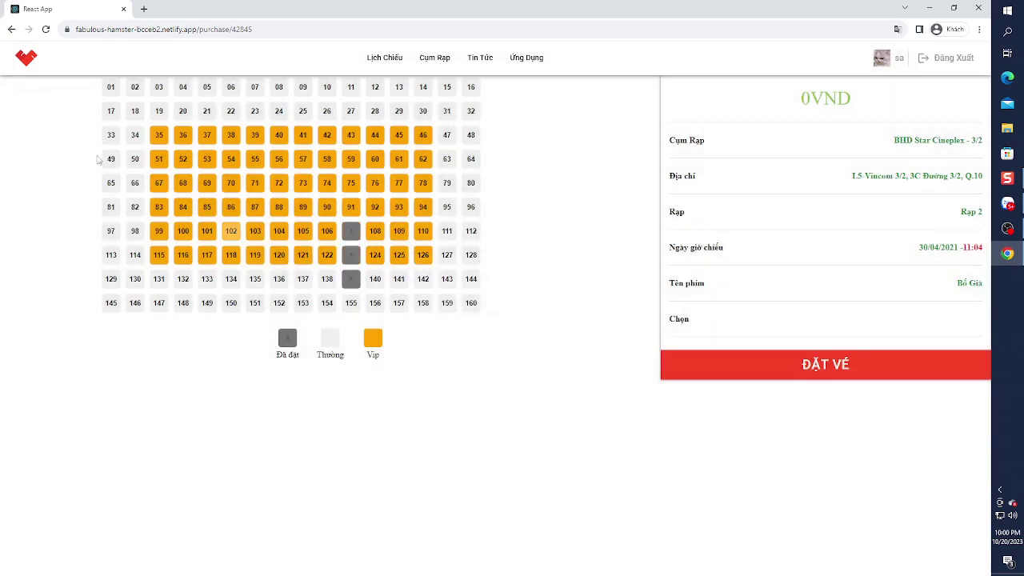
pyautogui.click(26, 58)
# - Go to the admin area from the footer link and dismiss the no-access warning
pyautogui.scroll(-3, 549, 364)
pyautogui.scroll(-10, 549, 364)
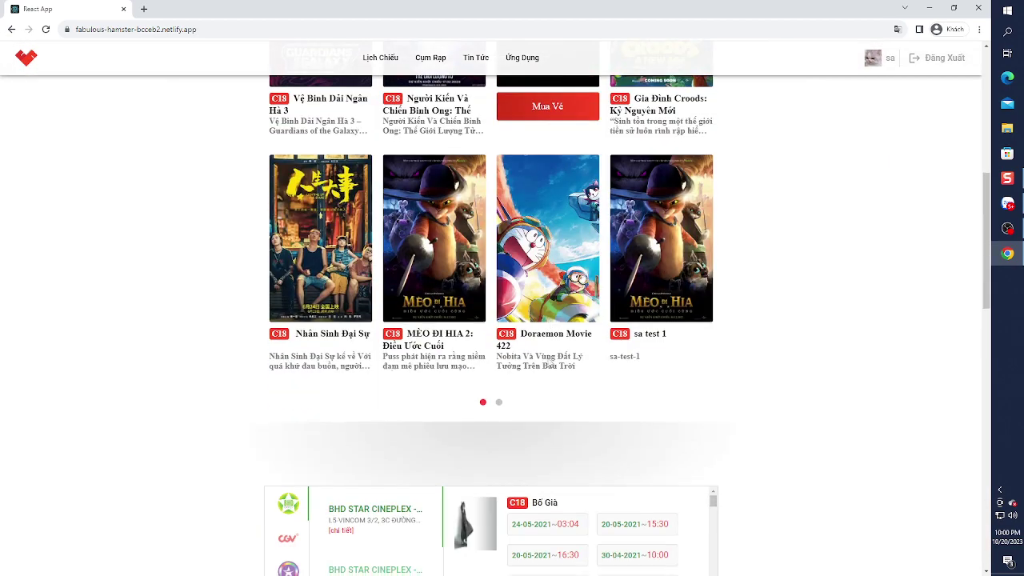
pyautogui.click(520, 383)
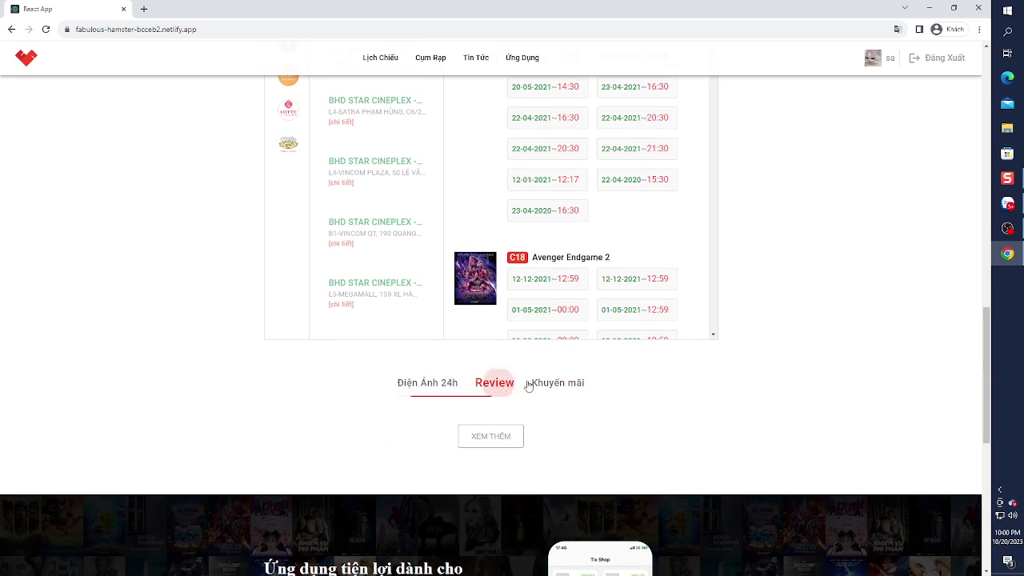
pyautogui.scroll(-6, 530, 384)
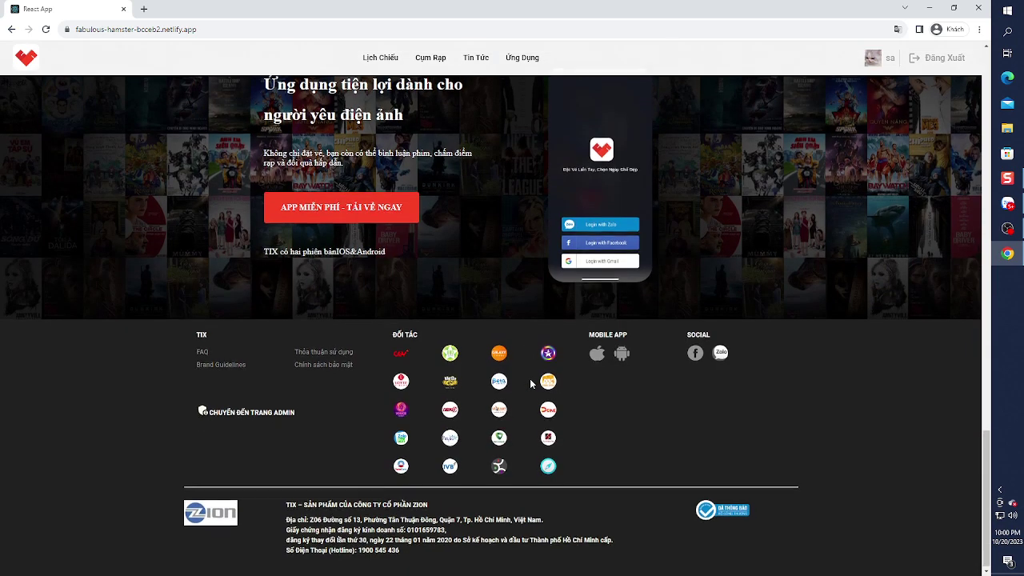
pyautogui.click(260, 412)
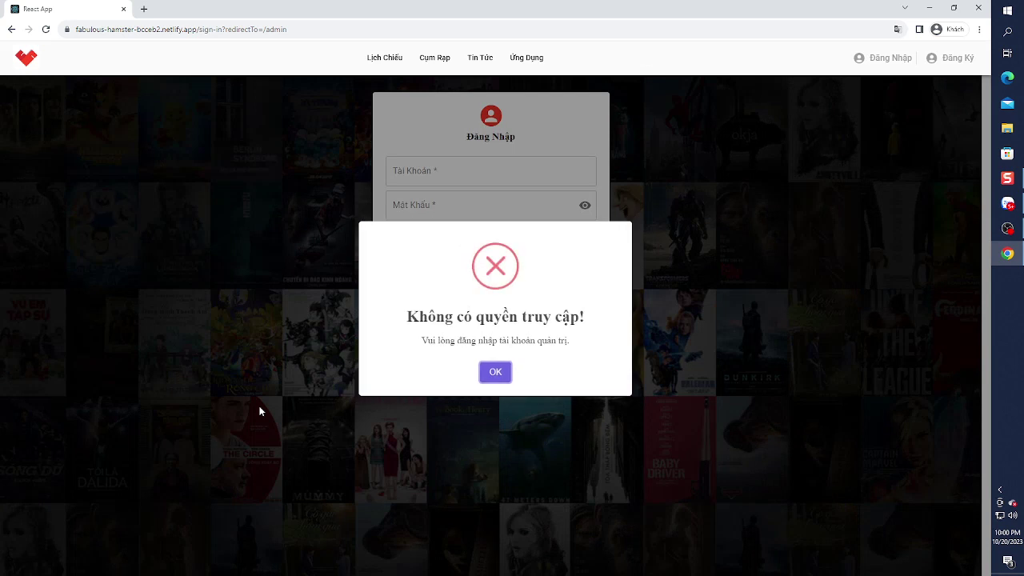
pyautogui.click(494, 373)
# - Enter the admin account name and password, check the password, and sign in
pyautogui.click(464, 180)
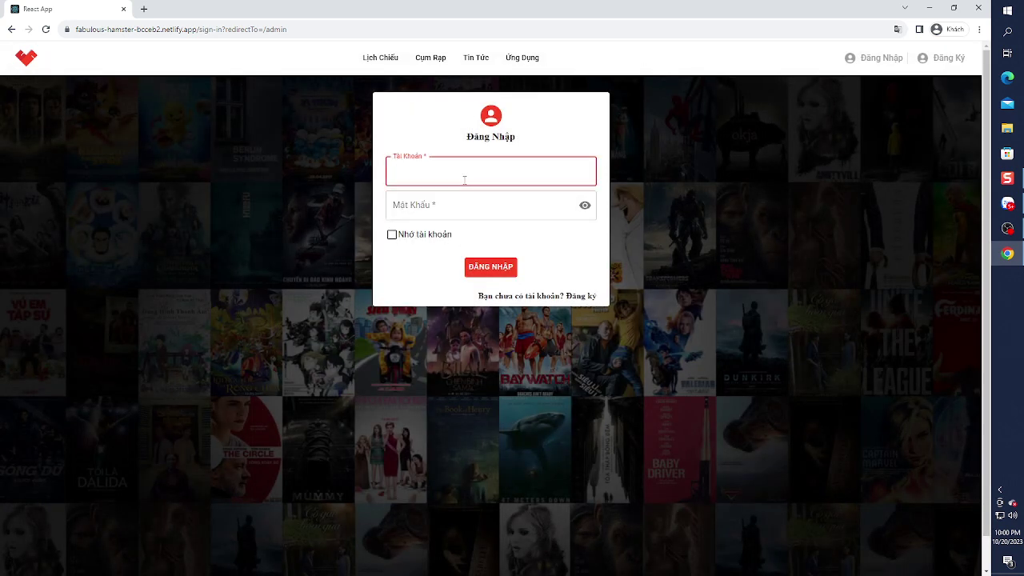
pyautogui.press('Tab')
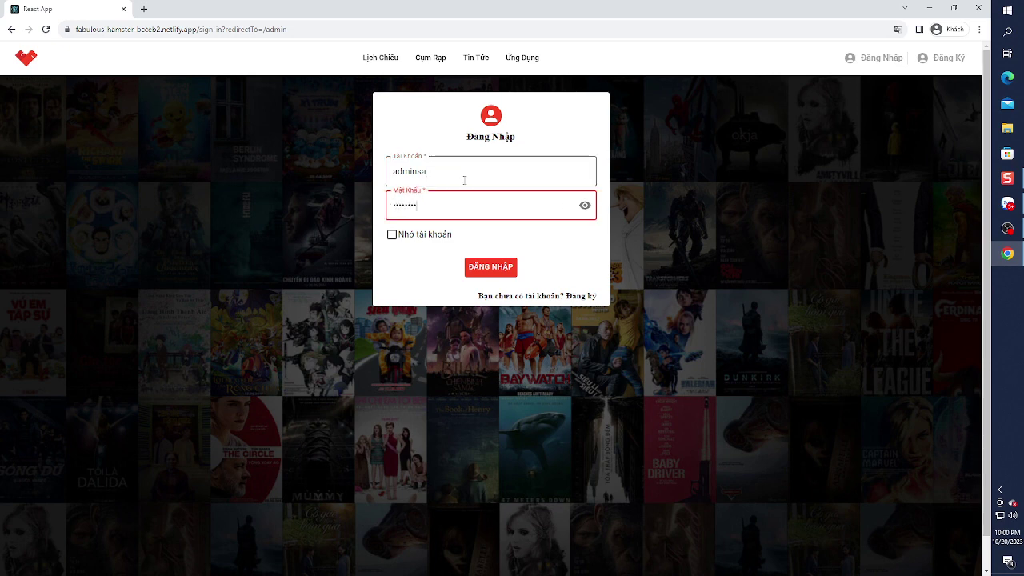
pyautogui.doubleClick(585, 205)
pyautogui.click(485, 267)
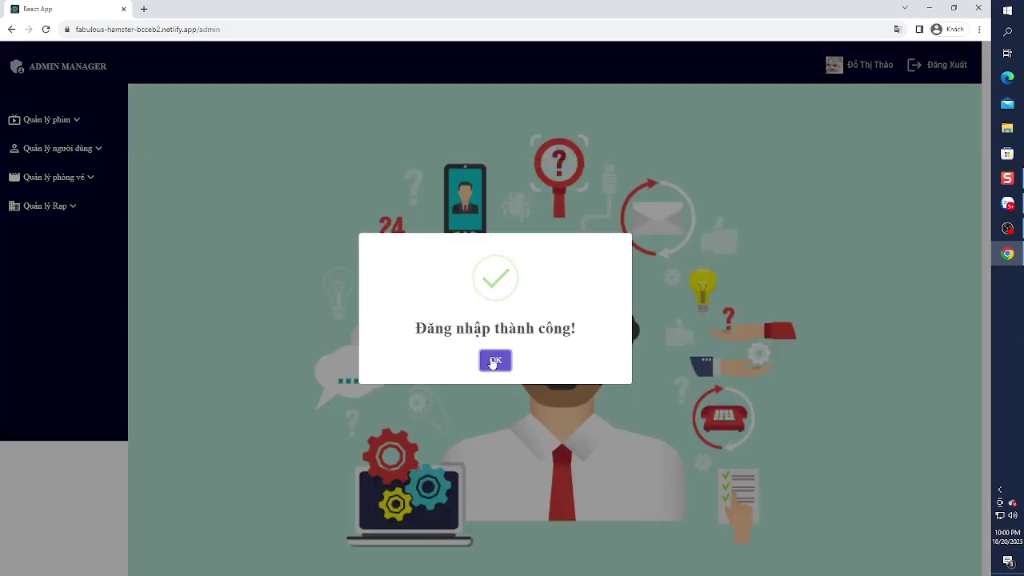
# - Dismiss the login message and open Danh sách phim under Quản lý phim
pyautogui.click(494, 359)
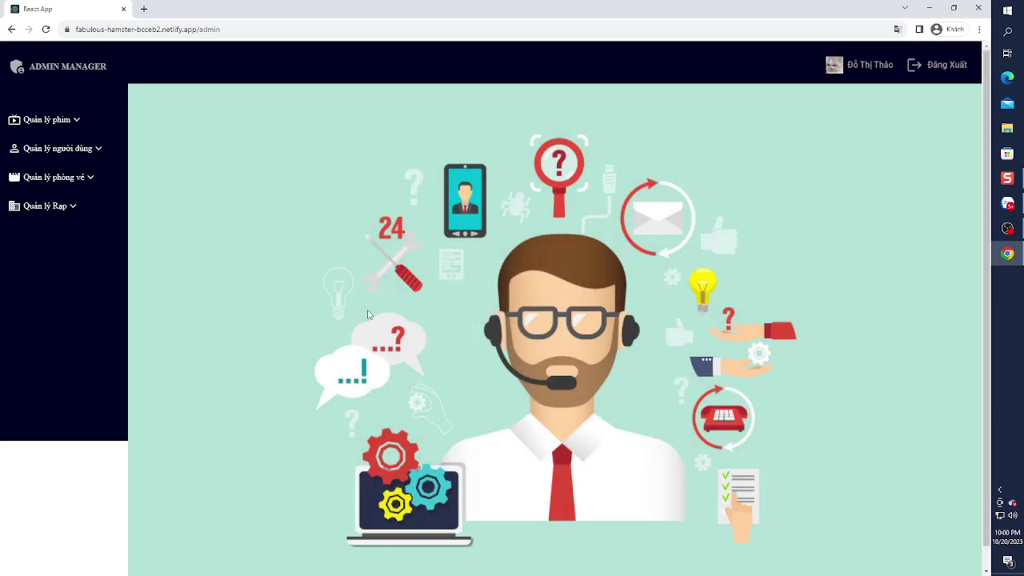
pyautogui.click(82, 150)
pyautogui.click(66, 120)
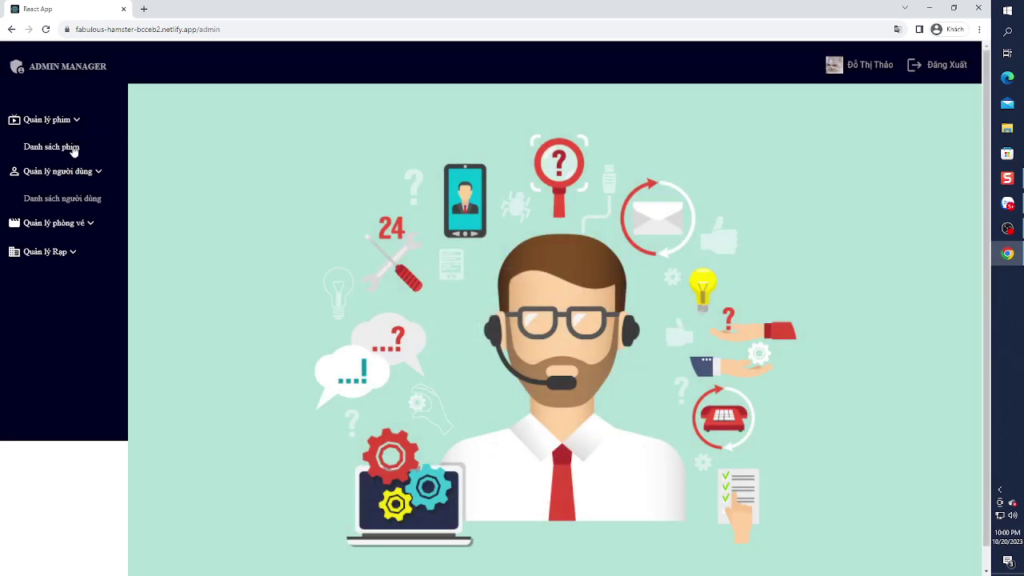
pyautogui.click(71, 147)
# - Page through the movie list to pages 2, 3 and 4, back to 1, then 2
pyautogui.click(543, 385)
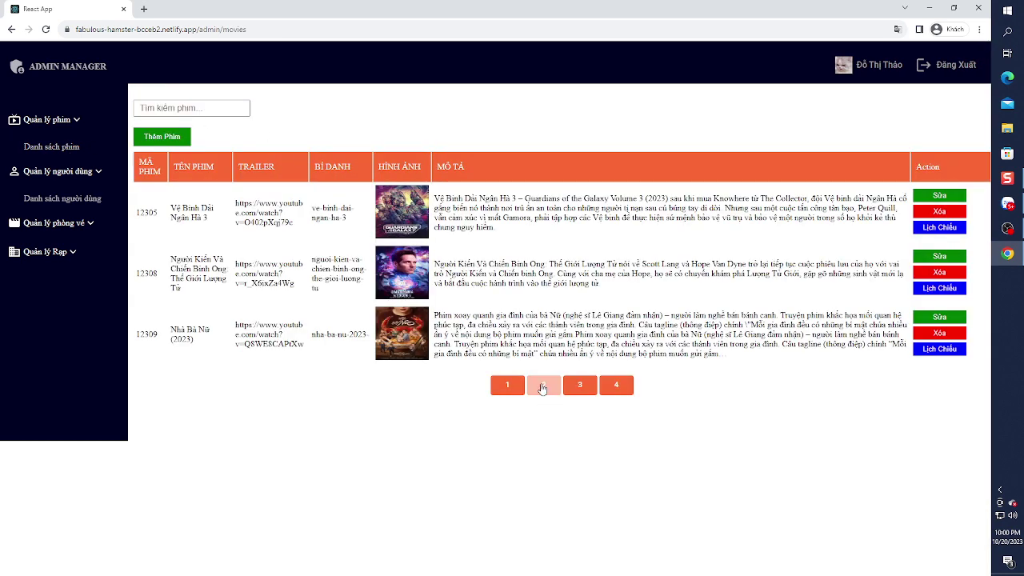
pyautogui.click(584, 388)
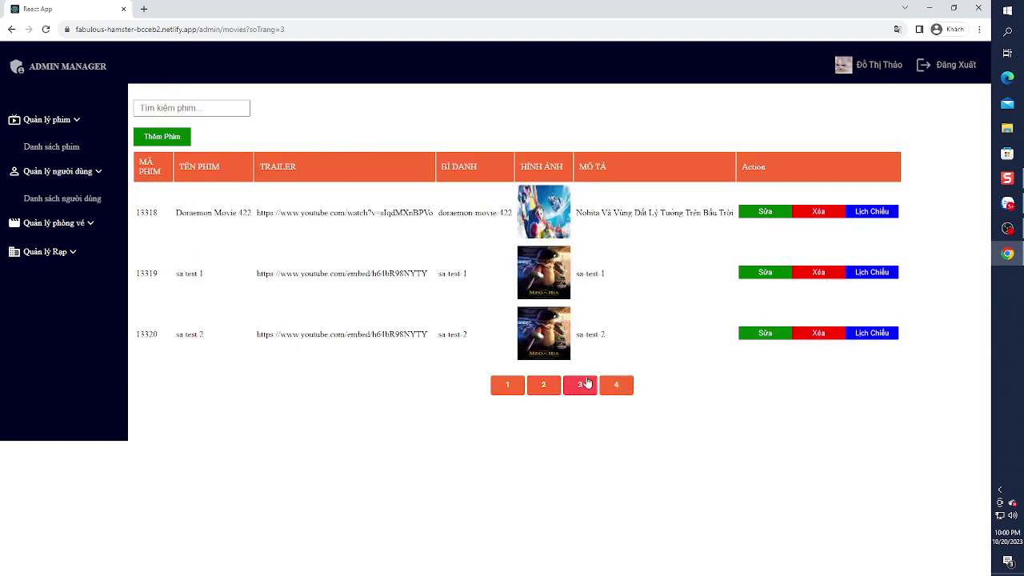
pyautogui.click(616, 388)
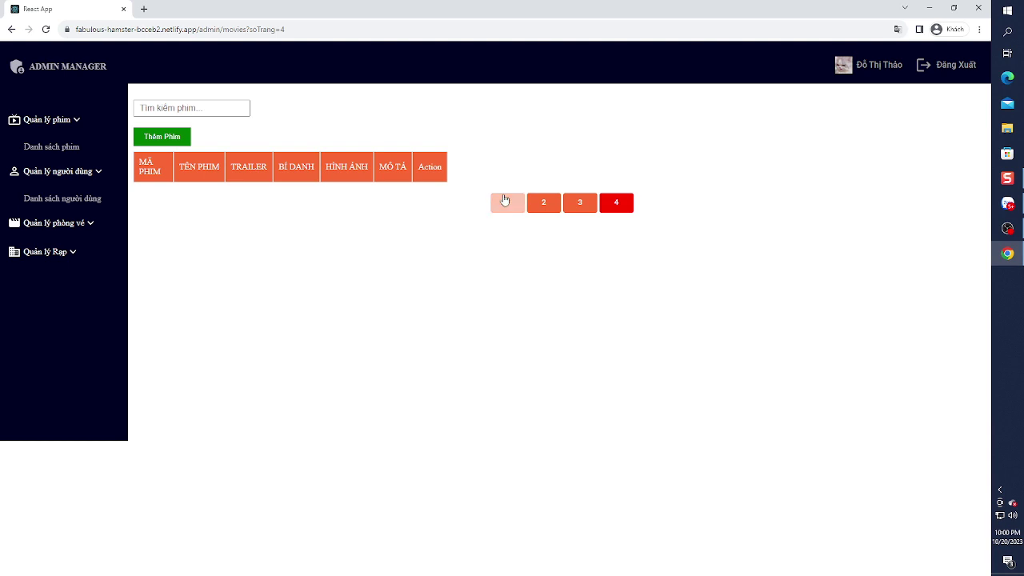
pyautogui.click(504, 201)
pyautogui.click(544, 384)
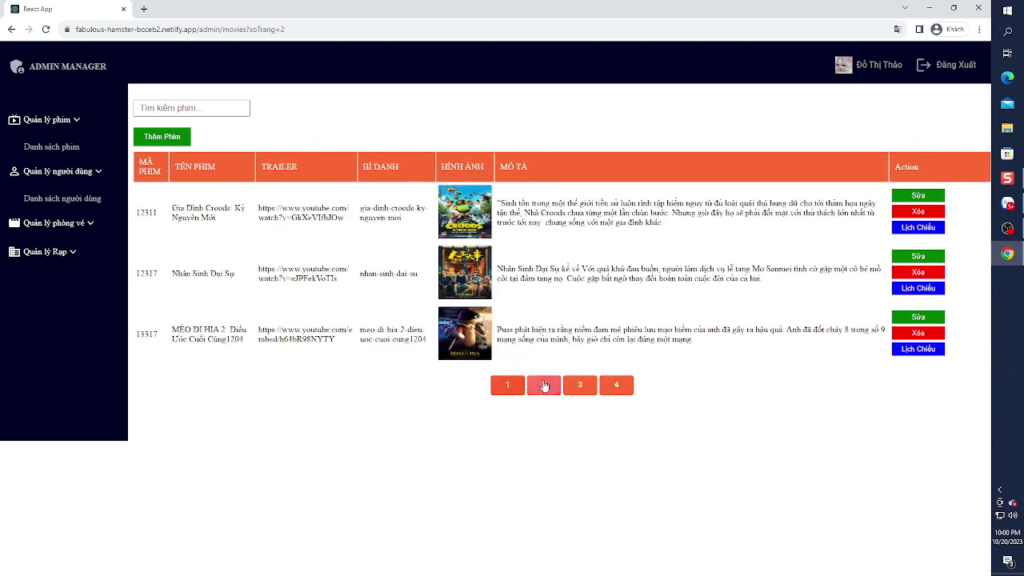
# - Start a new movie named satest1 with alias sa-test-1 and description satest1
pyautogui.click(154, 137)
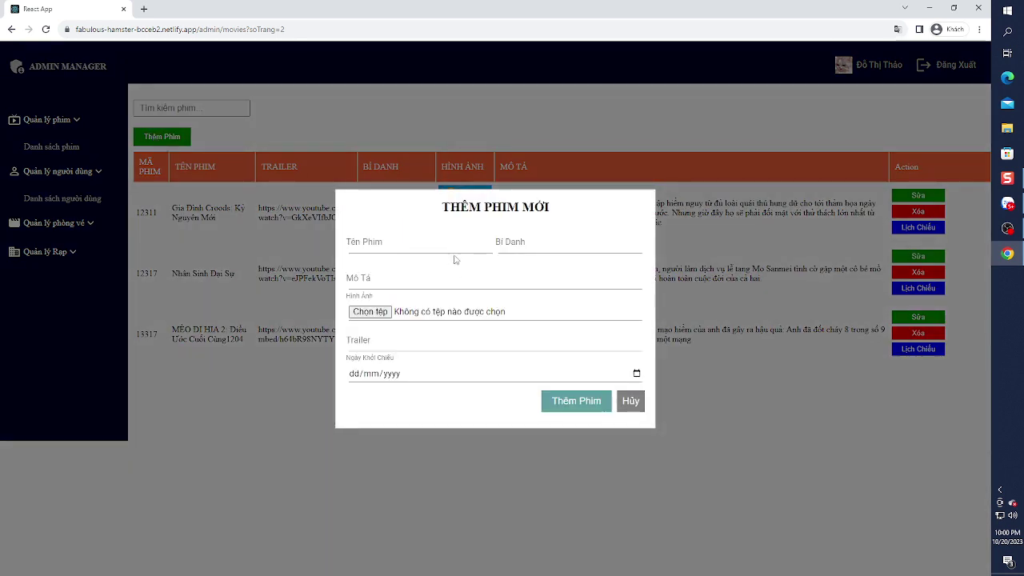
pyautogui.click(451, 245)
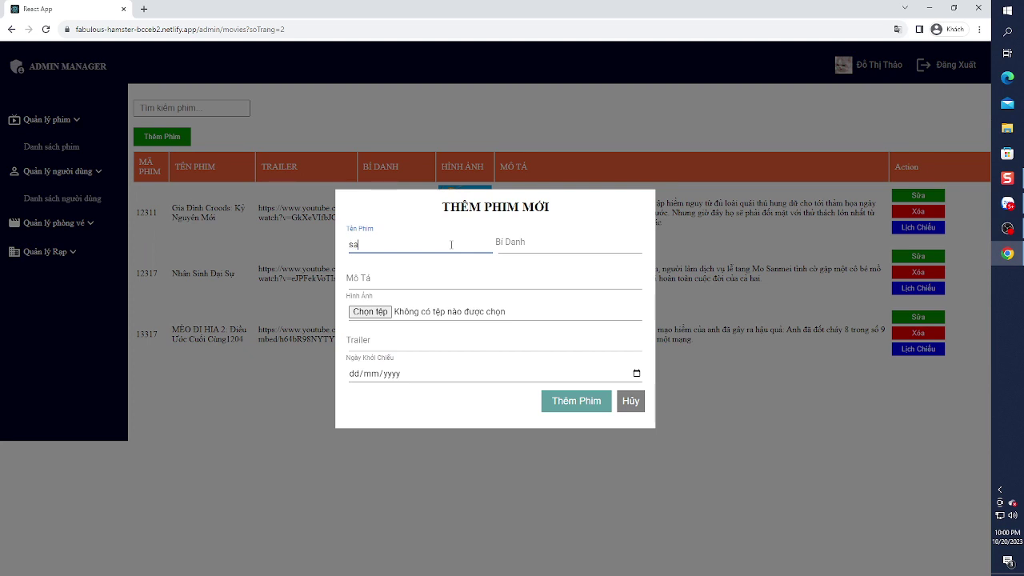
pyautogui.press('Tab')
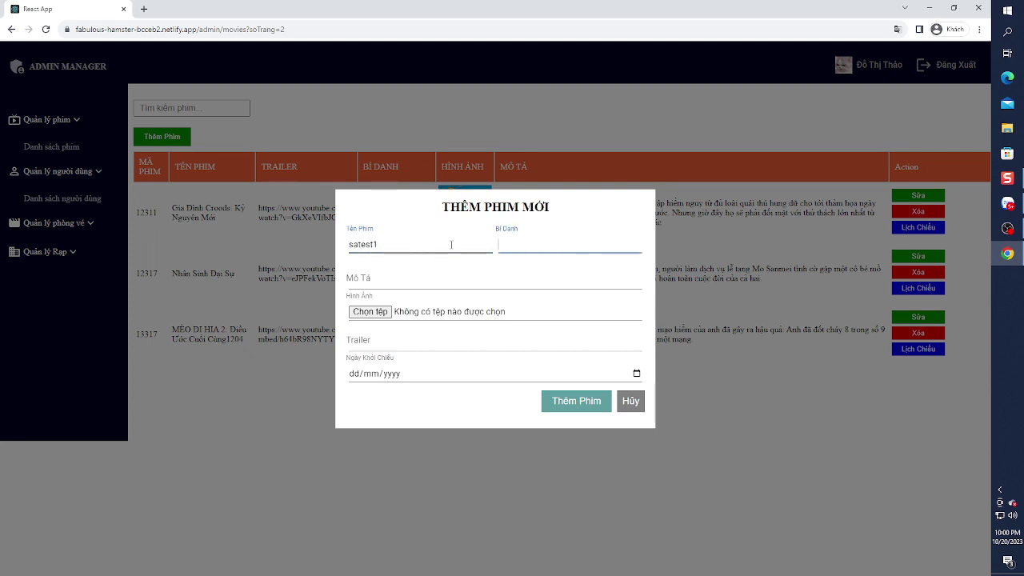
pyautogui.write('sa-test-1')
pyautogui.press('Tab')
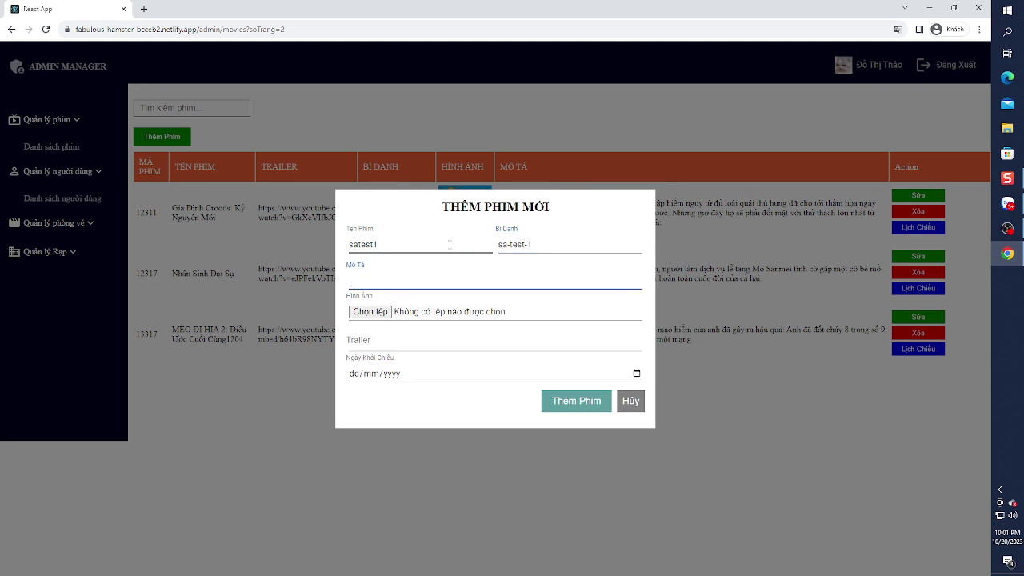
pyautogui.write('s')
pyautogui.moveTo(449, 244); pyautogui.dragTo(347, 244)
pyautogui.hotkey('ctrl', 'c')
pyautogui.click(373, 280)
pyautogui.press('BackSpace')
pyautogui.hotkey('ctrl', 'v')
# - Attach the toy 2 bubble gum image, add a trailer, set release date 20/10/2023, and save
pyautogui.click(369, 312)
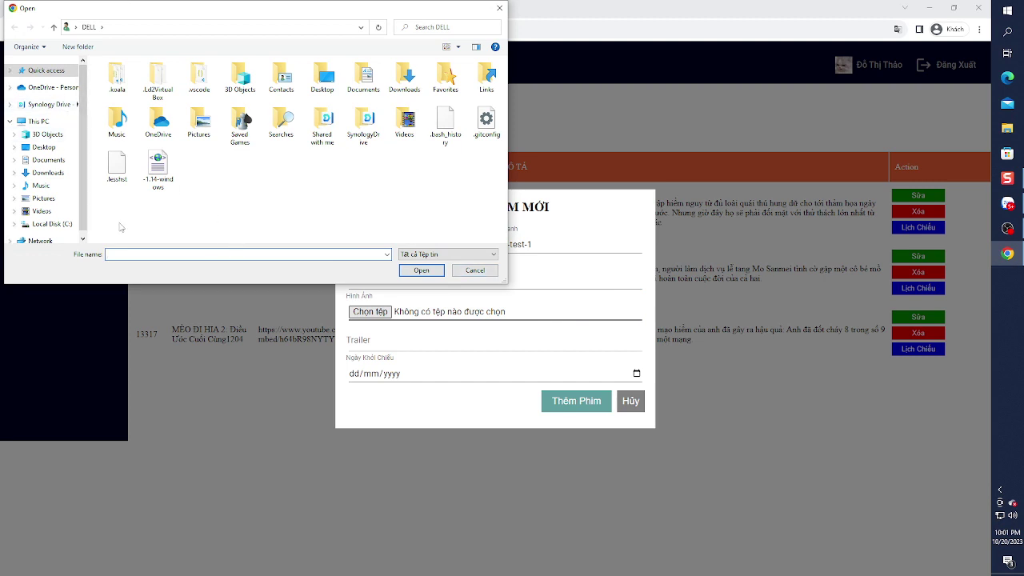
pyautogui.click(43, 198)
pyautogui.doubleClick(359, 88)
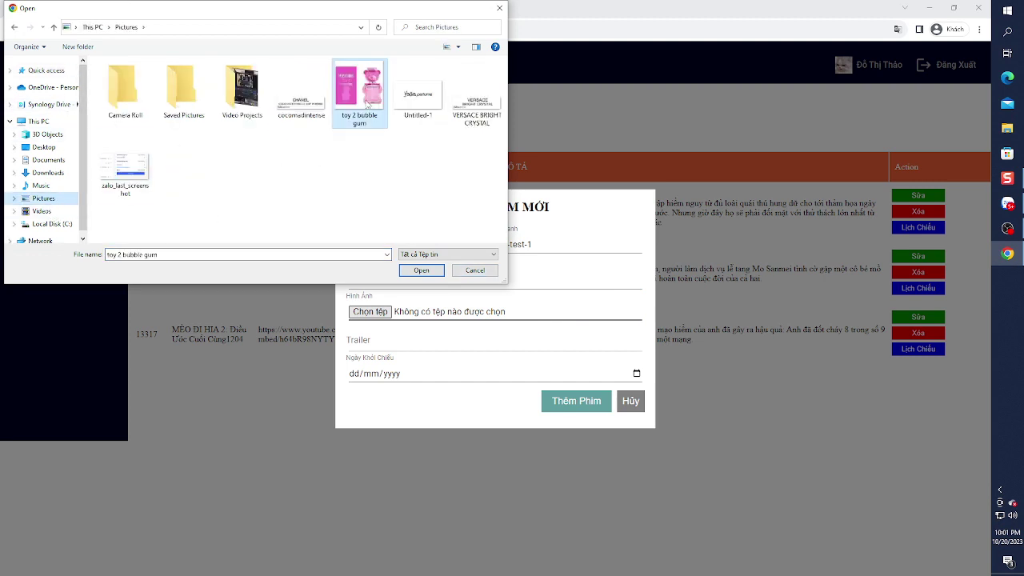
pyautogui.click(528, 381)
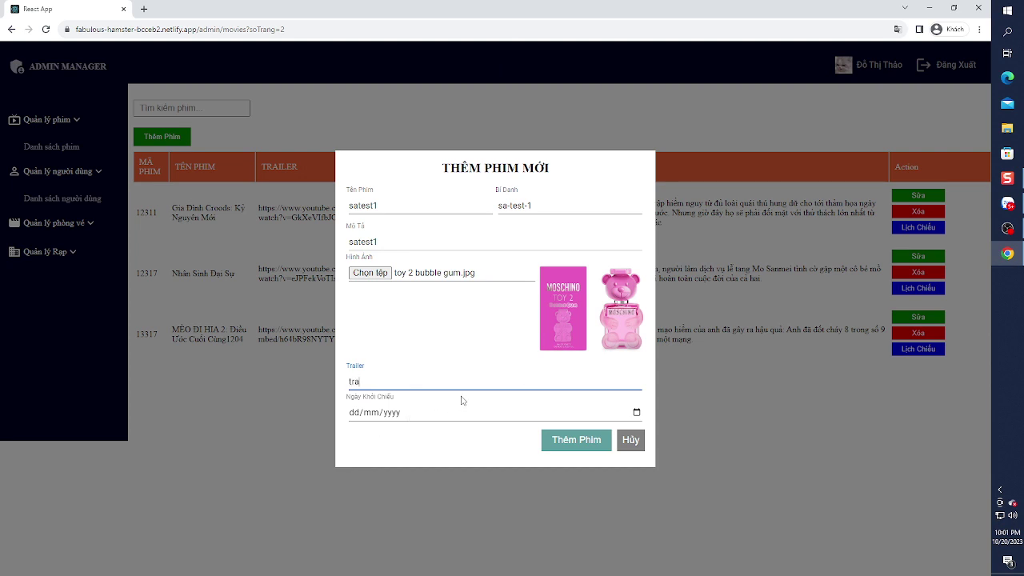
pyautogui.click(637, 412)
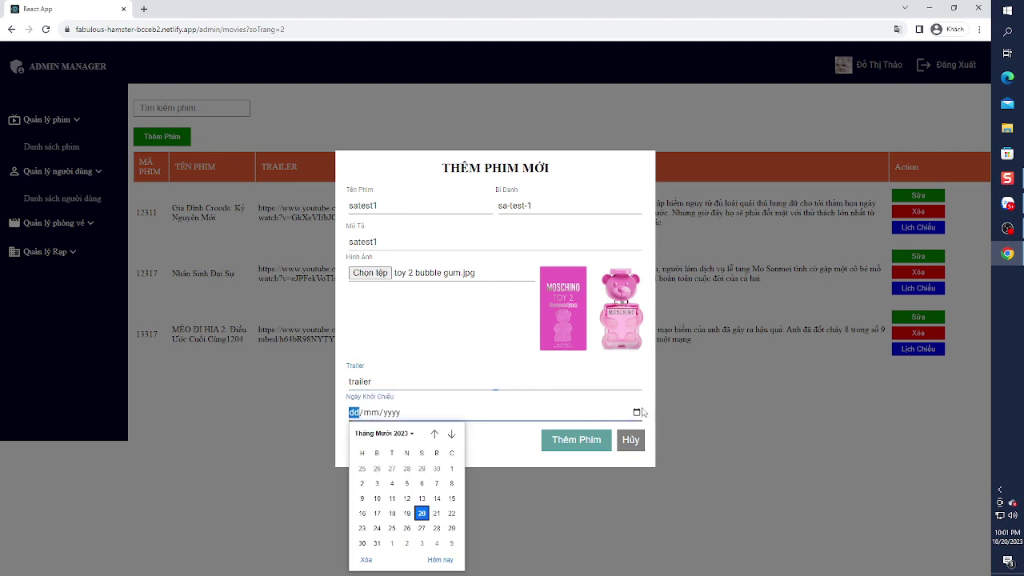
pyautogui.click(421, 513)
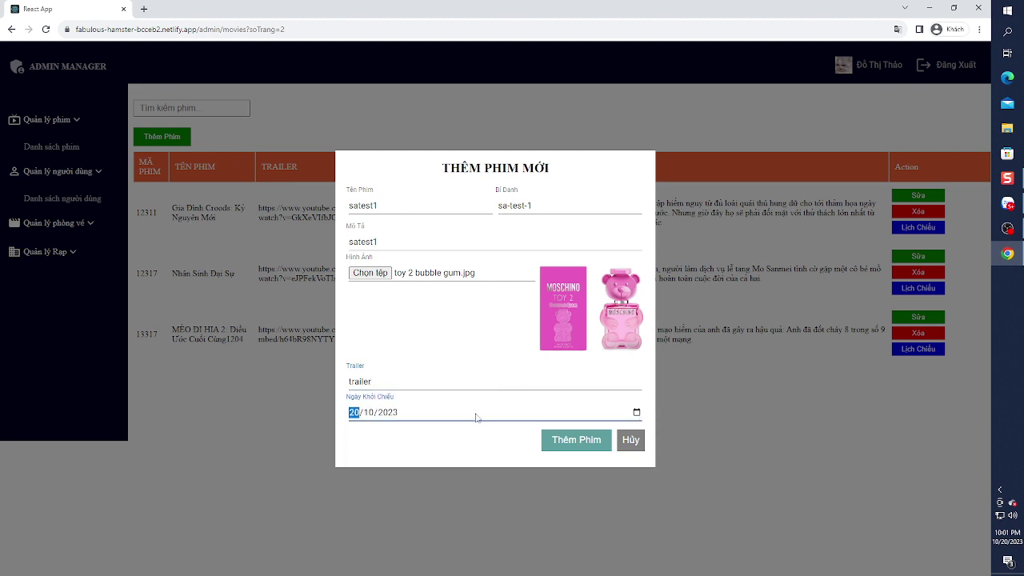
pyautogui.click(600, 441)
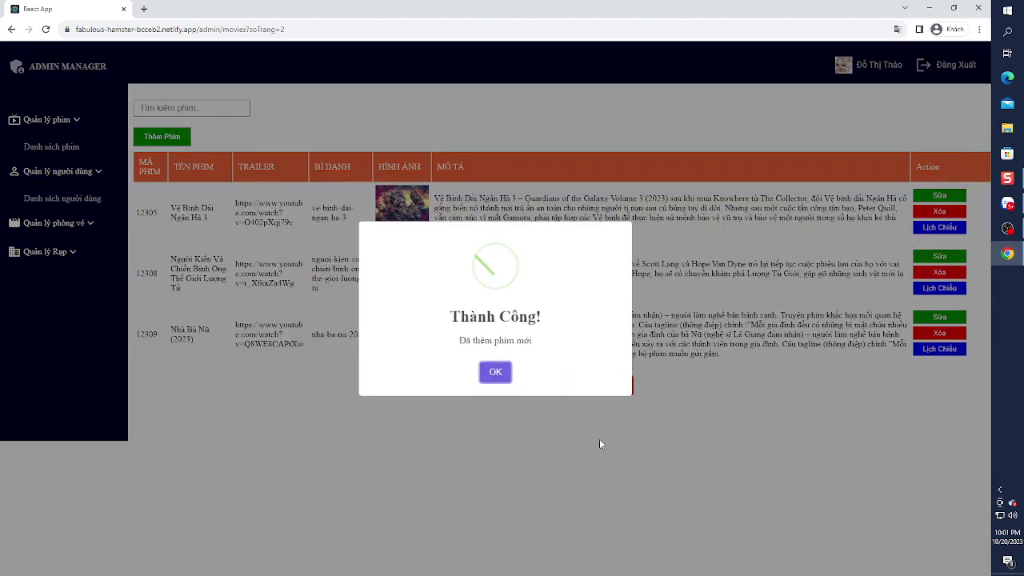
pyautogui.click(495, 369)
pyautogui.click(580, 385)
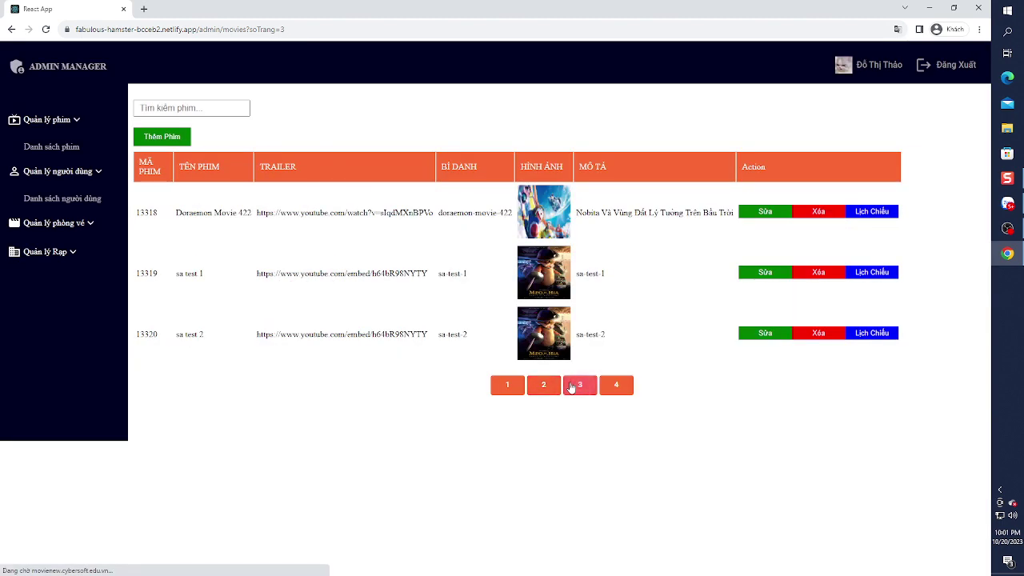
# - Edit the satest1 movie on page 4, renaming it satest1111 and copying the name into the alias
pyautogui.click(616, 386)
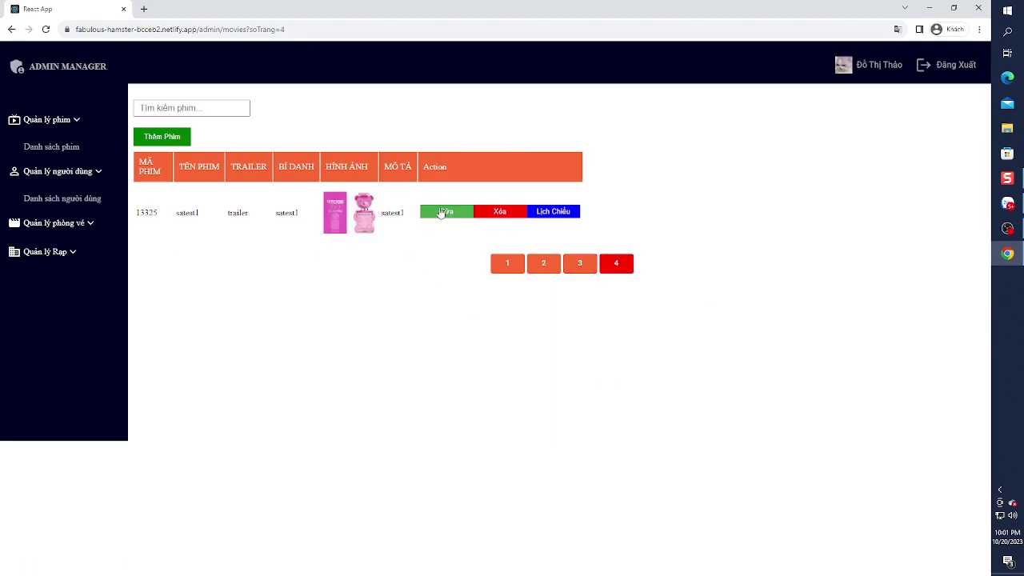
pyautogui.click(444, 212)
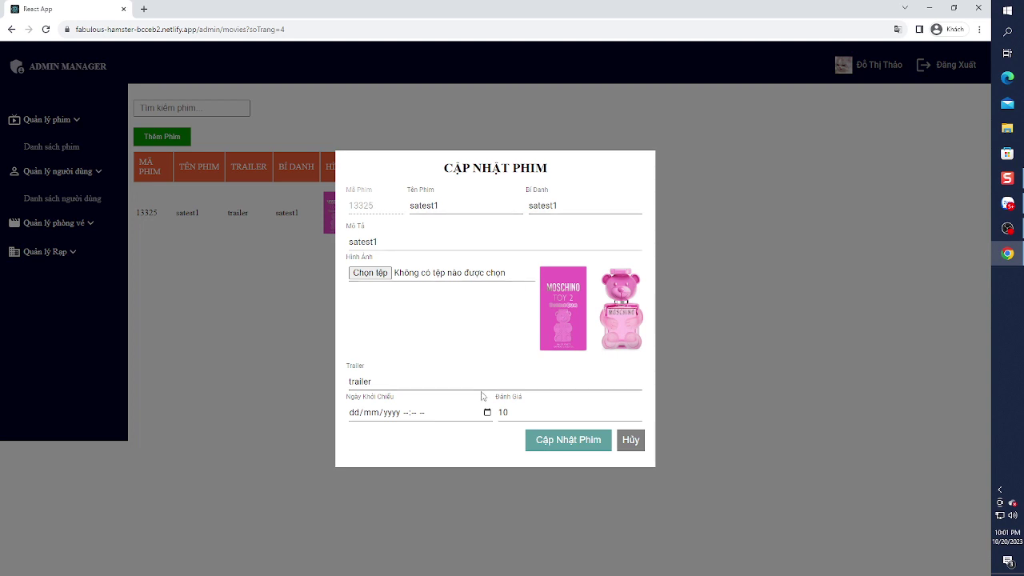
pyautogui.click(446, 207)
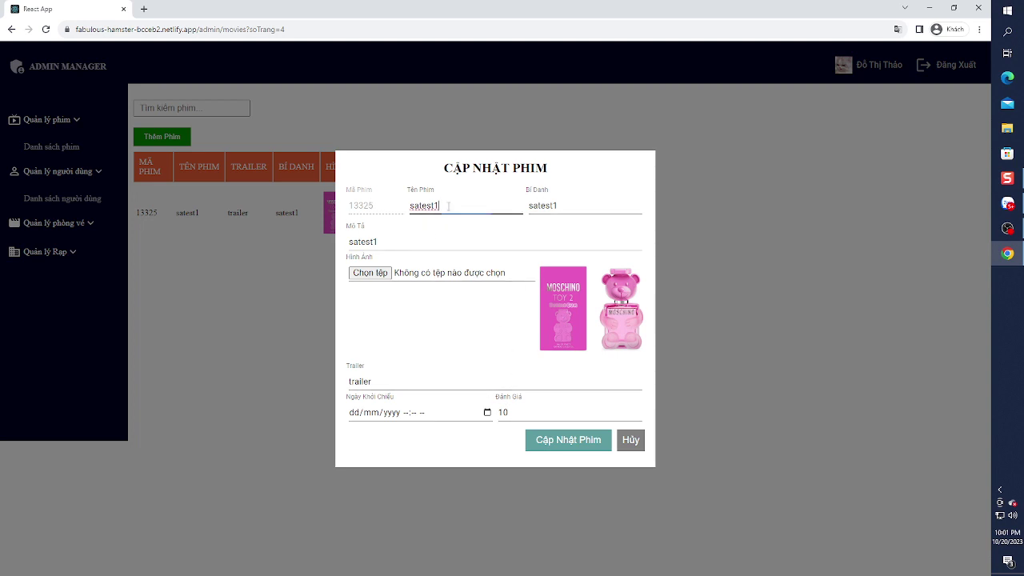
pyautogui.write('111')
pyautogui.hotkey('ctrl', 'a')
pyautogui.hotkey('ctrl', 'c')
pyautogui.doubleClick(568, 206)
pyautogui.hotkey('ctrl', 'v')
pyautogui.write('1')
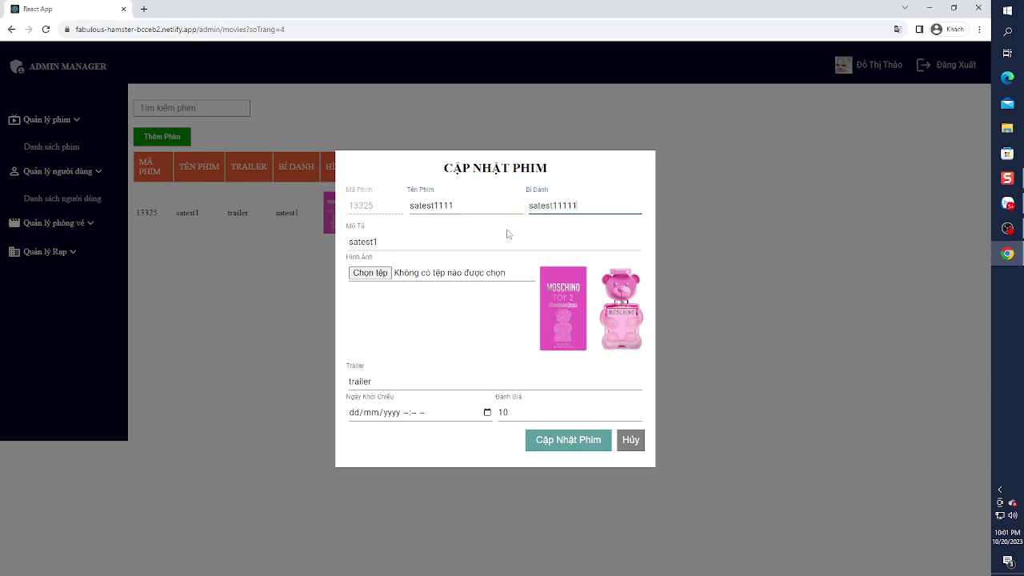
# - Set the toy 2 bubble gum picture as the film's image, save, and return to page 4
pyautogui.click(370, 273)
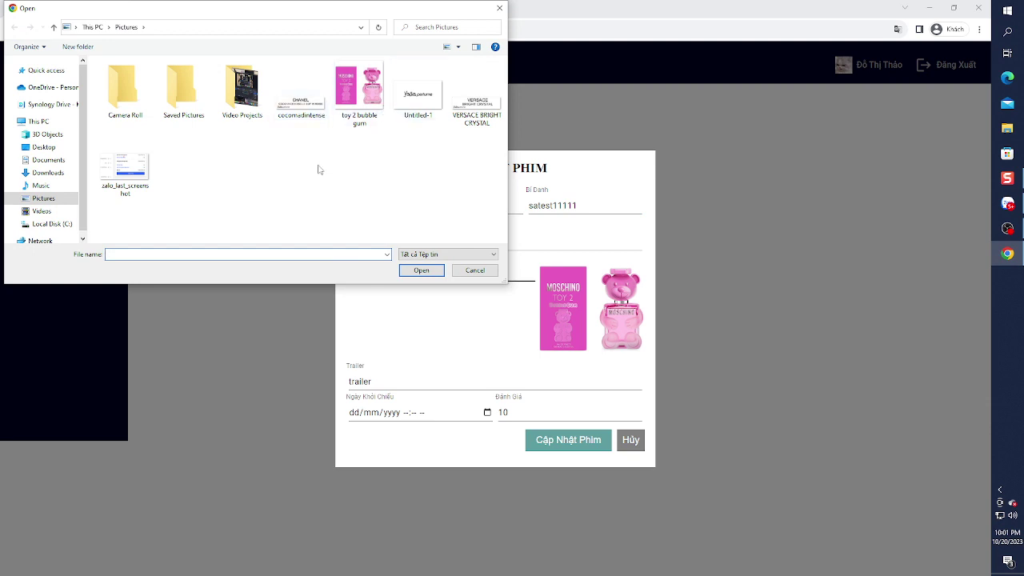
pyautogui.doubleClick(230, 89)
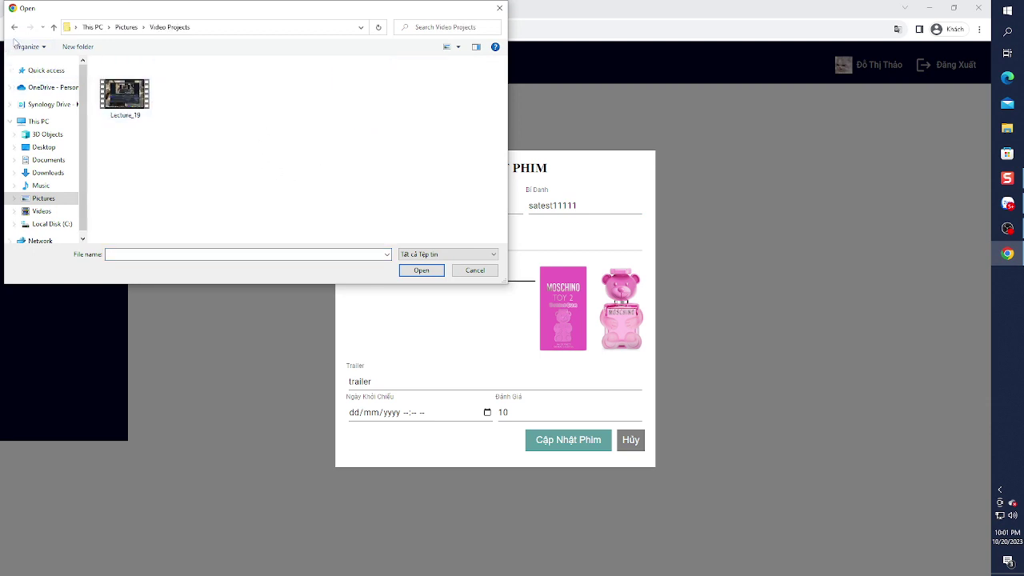
pyautogui.click(54, 27)
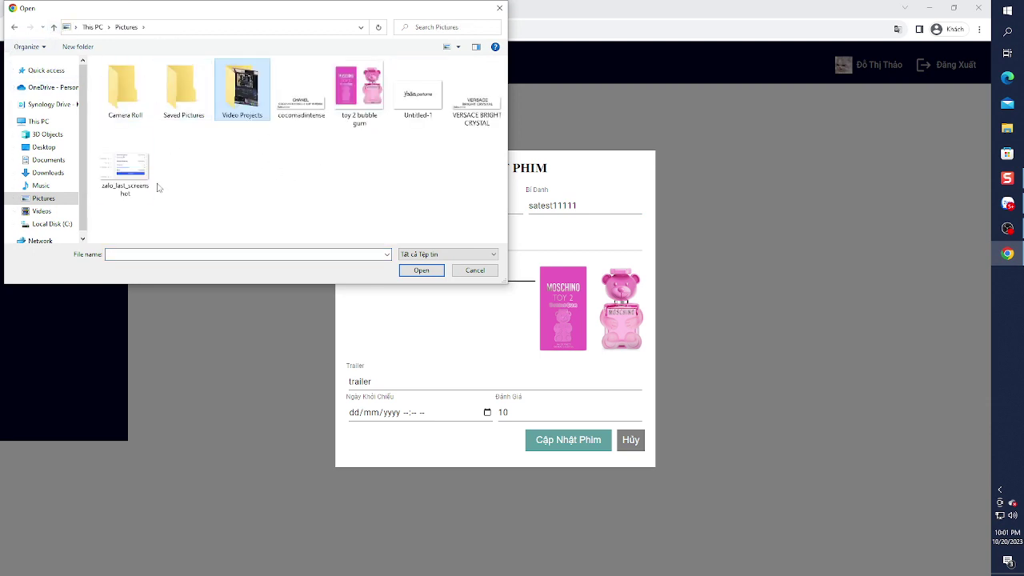
pyautogui.doubleClick(144, 176)
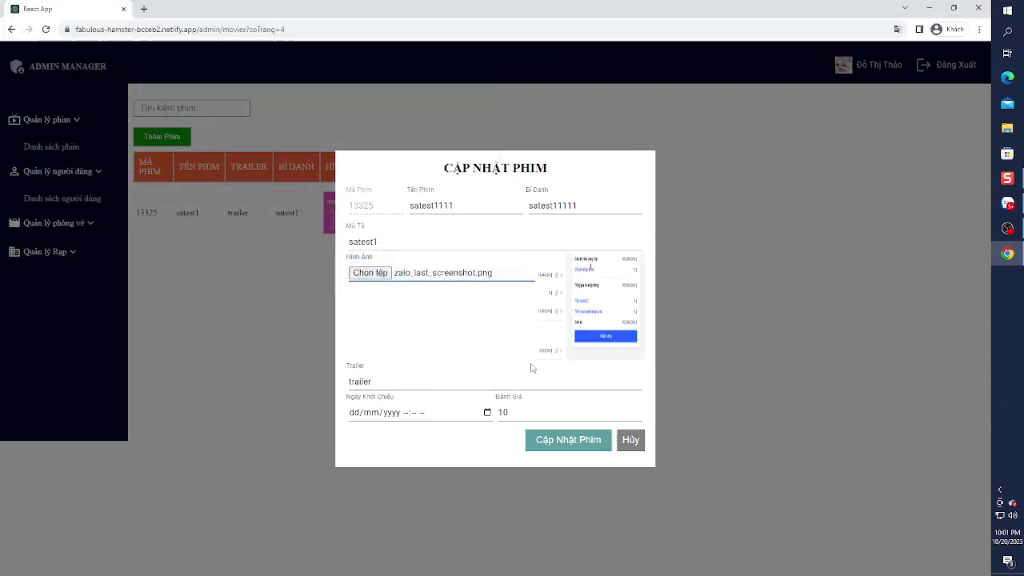
pyautogui.click(369, 272)
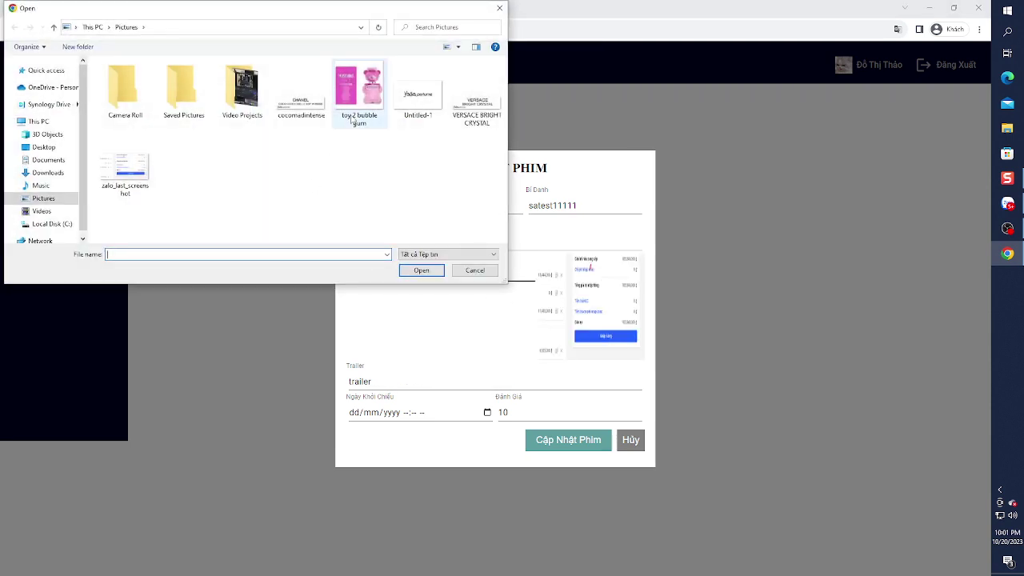
pyautogui.doubleClick(352, 120)
pyautogui.click(556, 439)
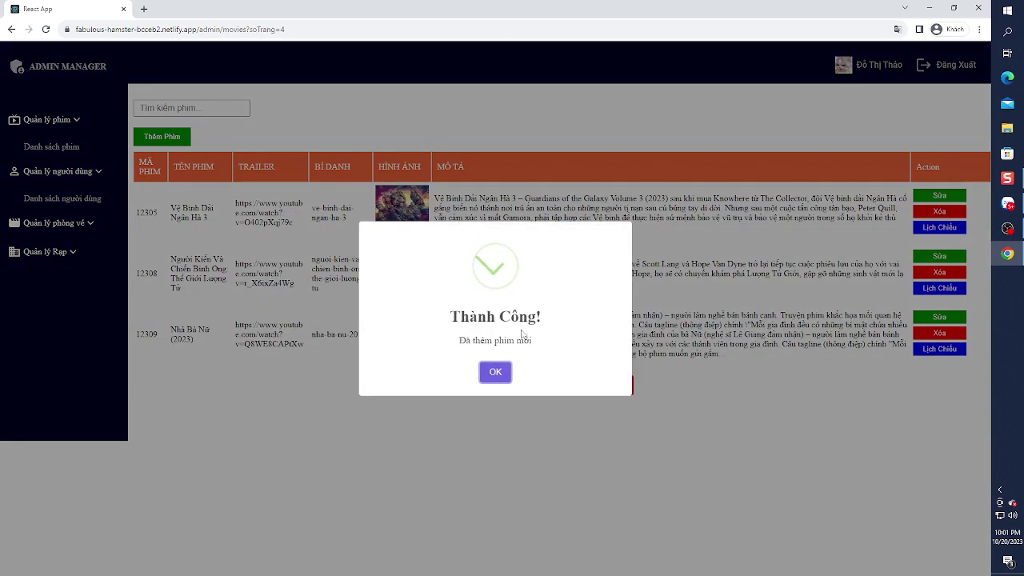
pyautogui.click(495, 372)
pyautogui.click(581, 385)
pyautogui.click(615, 384)
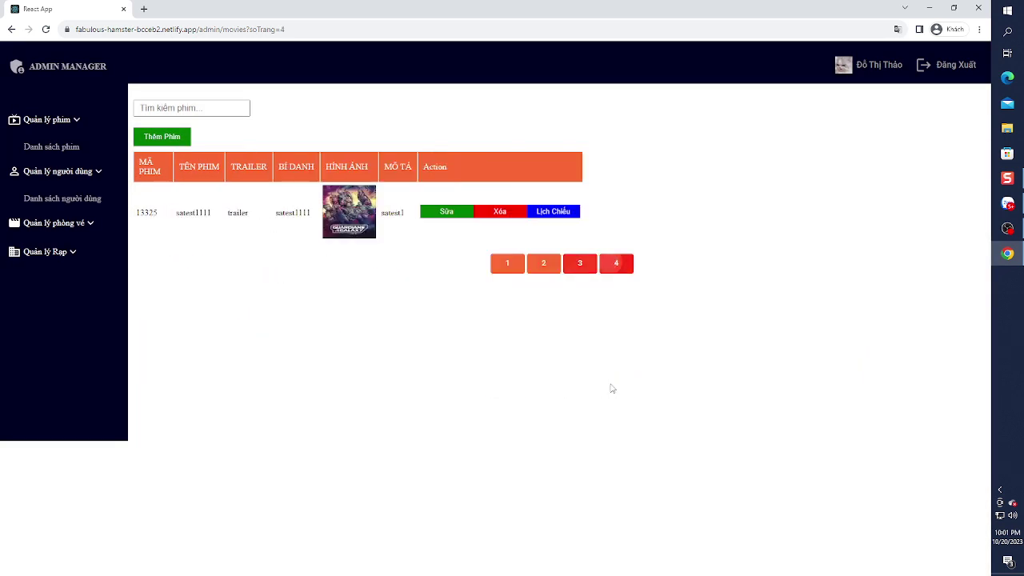
# - Delete film 13325, confirming with Đồng ý, then go to Danh sách người dùng
pyautogui.moveTo(281, 213); pyautogui.dragTo(307, 213)
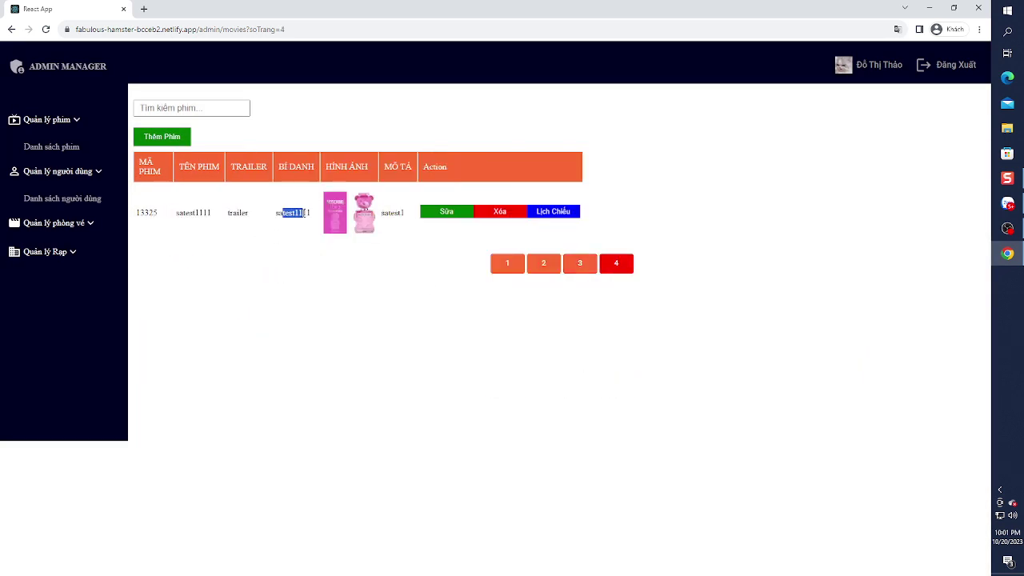
pyautogui.moveTo(212, 213); pyautogui.dragTo(199, 213)
pyautogui.click(369, 279)
pyautogui.click(512, 216)
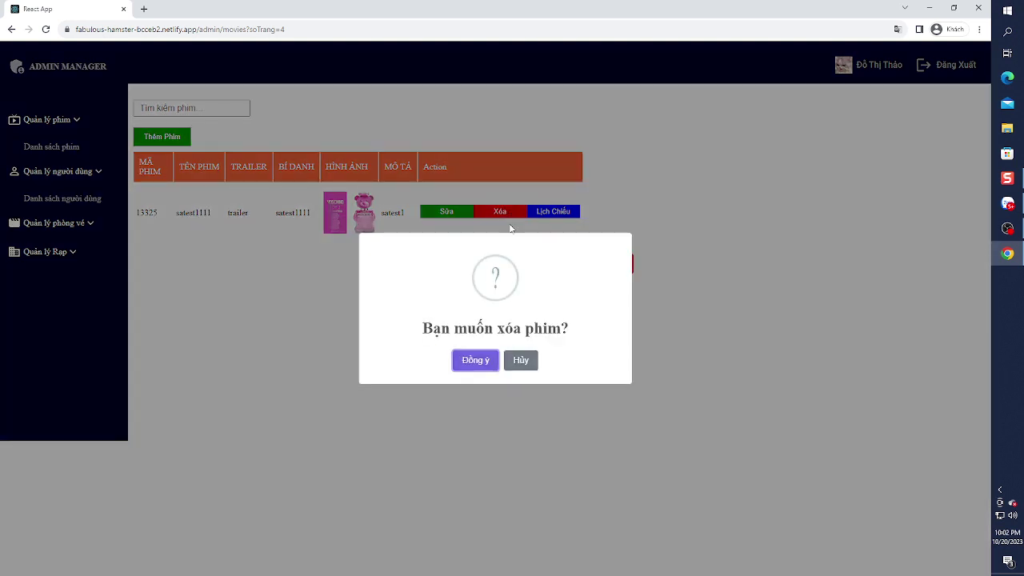
pyautogui.click(477, 365)
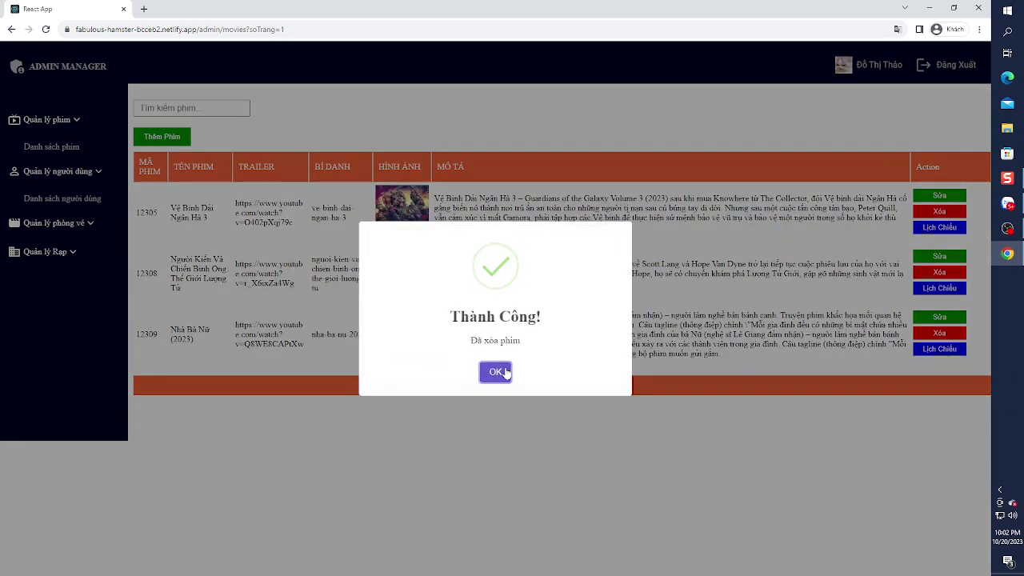
pyautogui.click(490, 371)
pyautogui.click(95, 194)
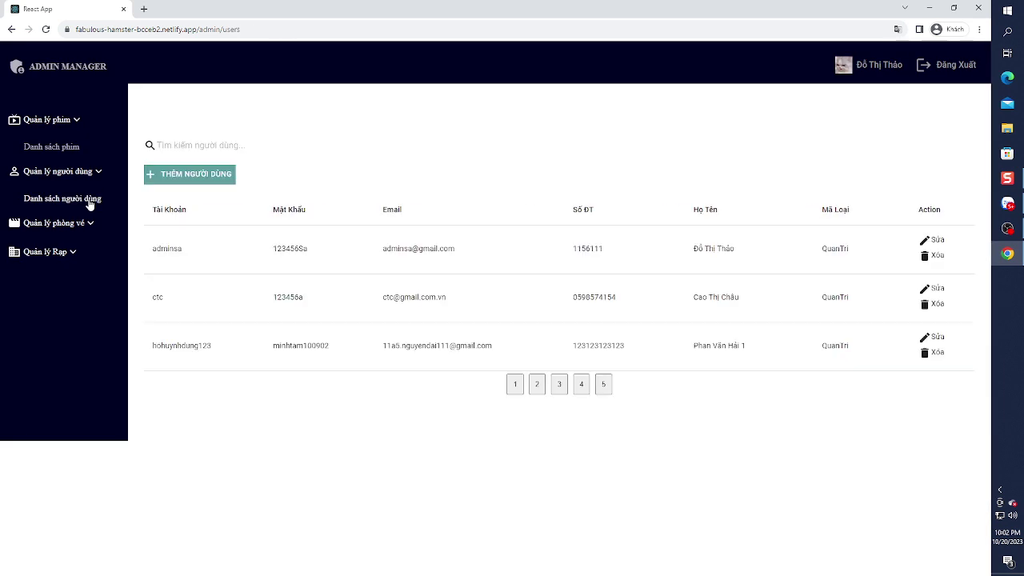
# - Browse user pages 2 through 5, return to page 1, and open then close the first user's form
pyautogui.click(535, 391)
pyautogui.click(558, 385)
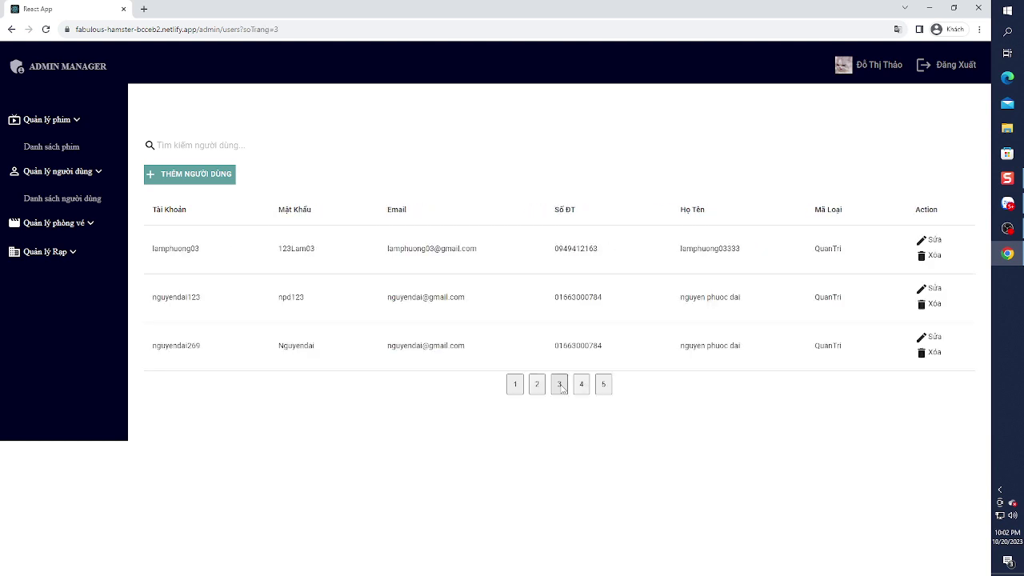
pyautogui.click(586, 386)
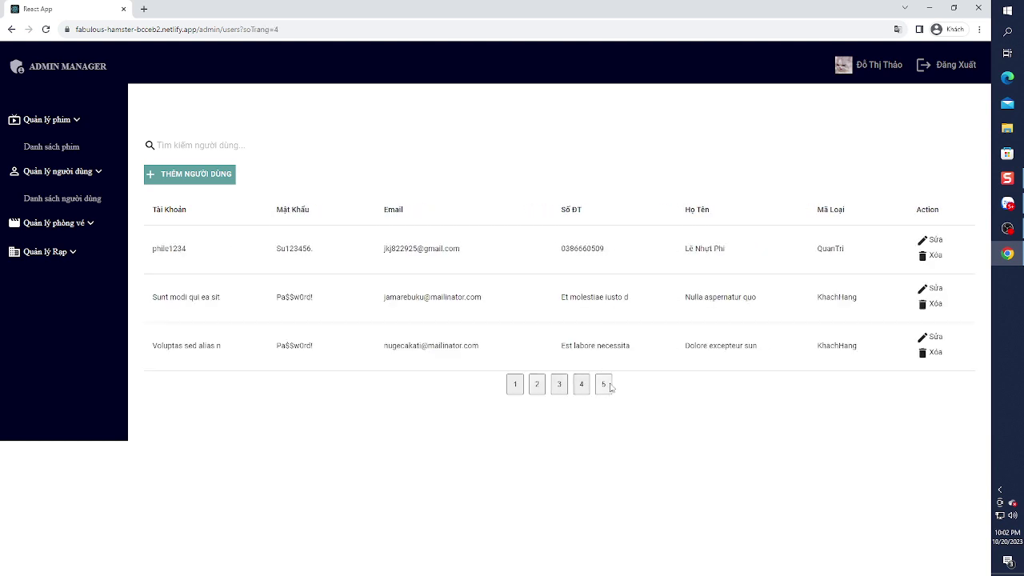
pyautogui.click(606, 388)
pyautogui.click(545, 243)
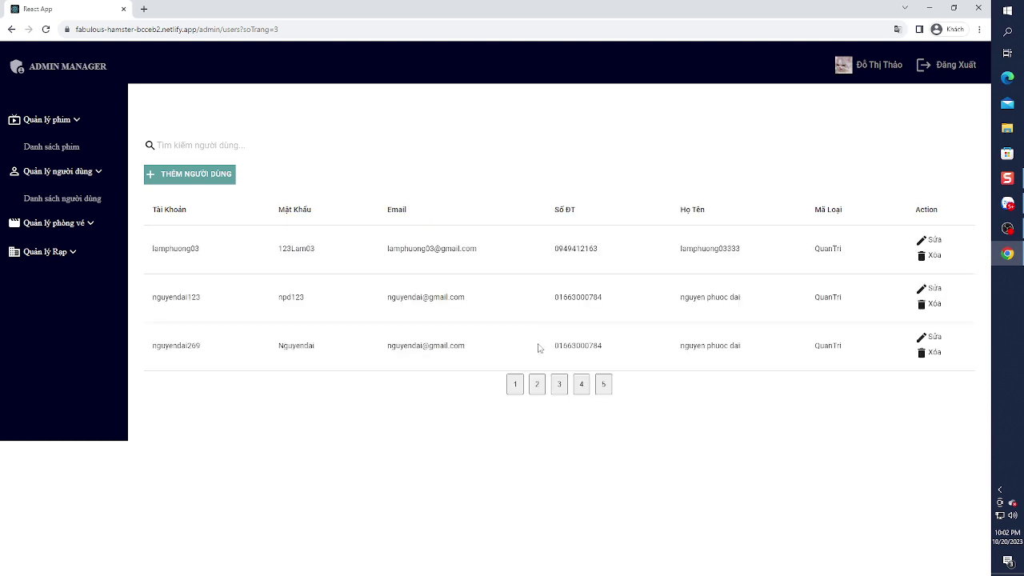
pyautogui.click(515, 384)
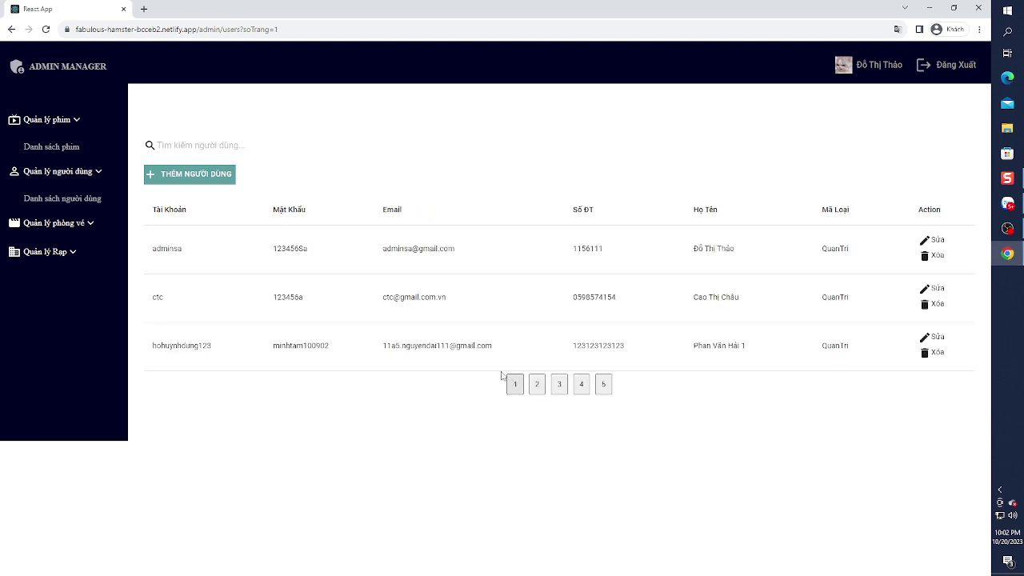
pyautogui.click(928, 241)
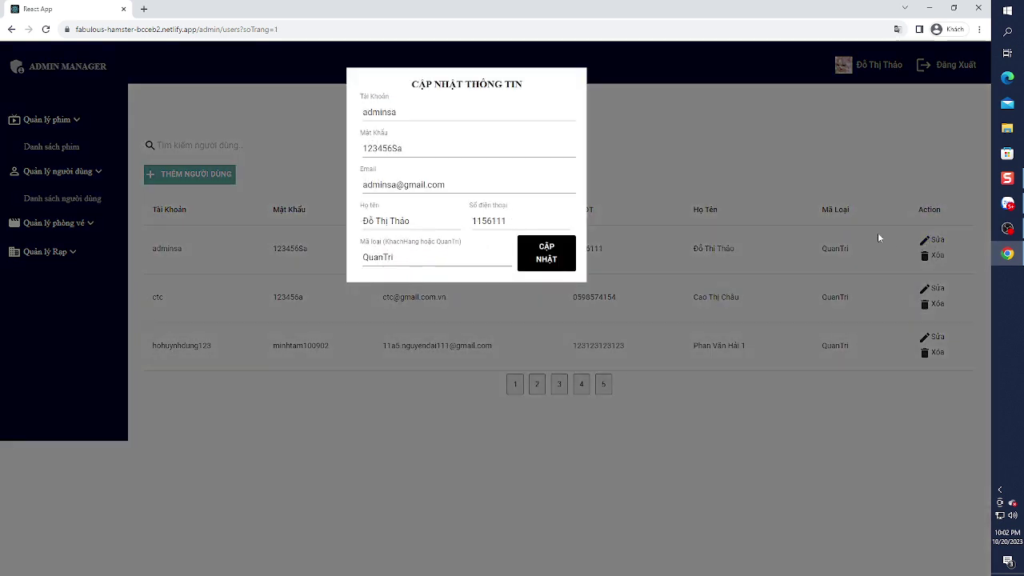
pyautogui.click(671, 161)
# - Fill the new user form with account test222, a password and an e-mail, and submit
pyautogui.click(216, 175)
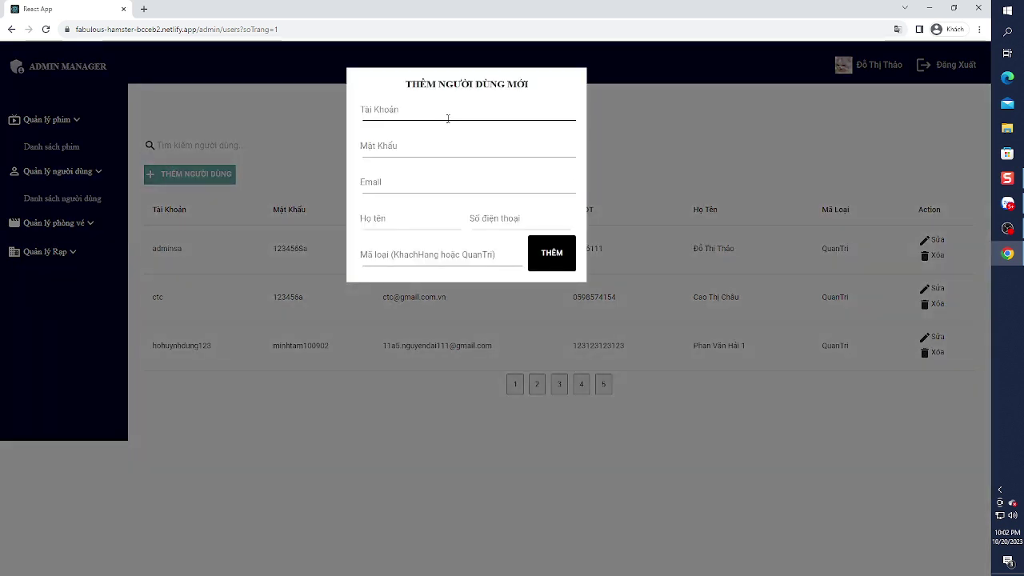
pyautogui.click(451, 116)
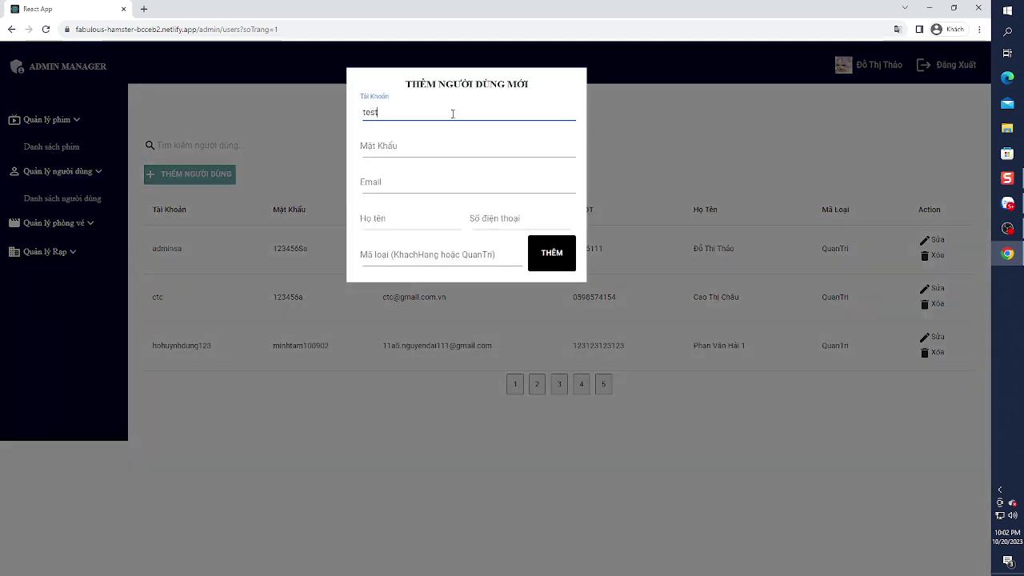
pyautogui.write('test222')
pyautogui.press('Tab')
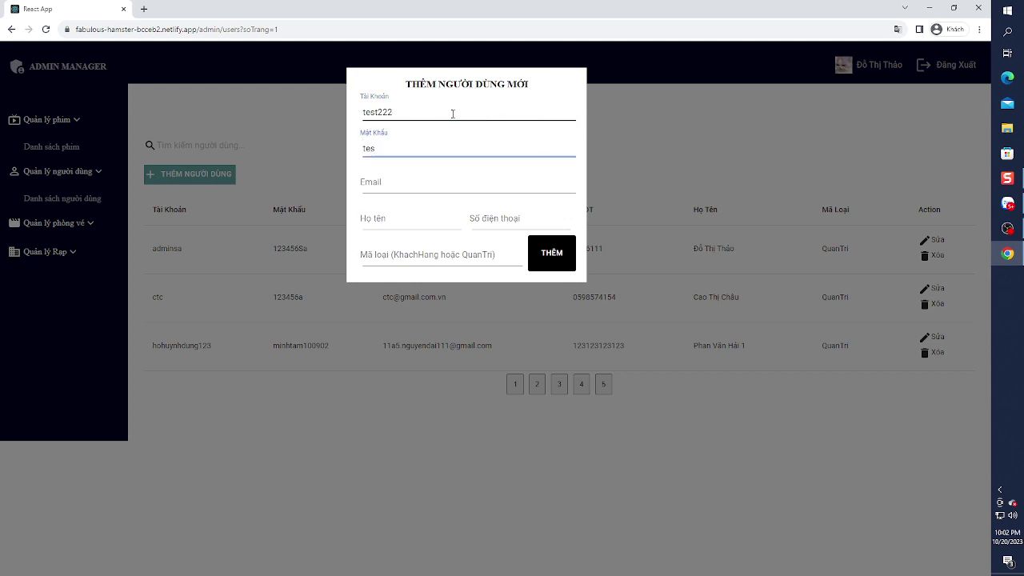
pyautogui.write('test222T')
pyautogui.press('Tab')
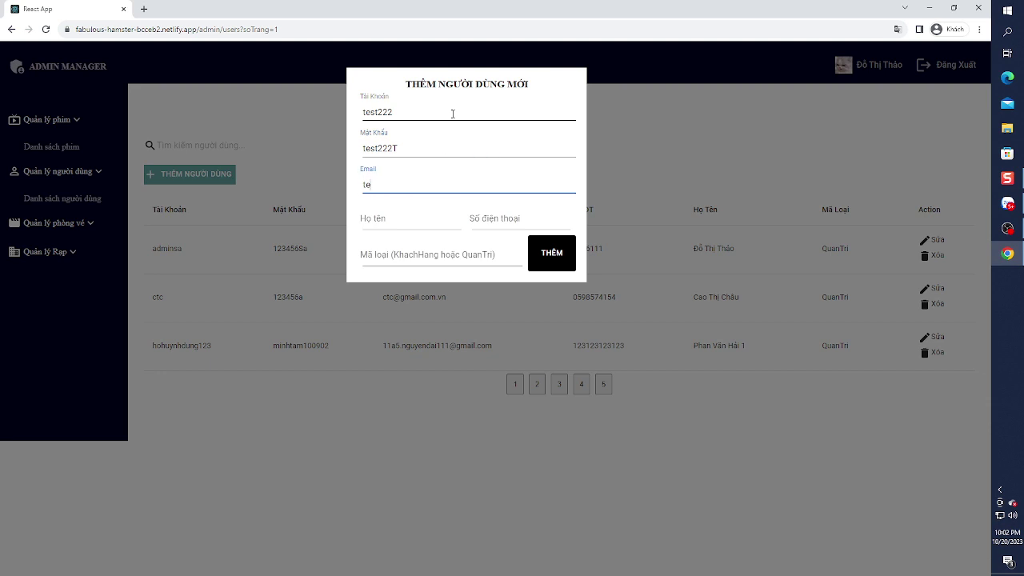
pyautogui.write('test222@gmail.com')
pyautogui.press('Tab')
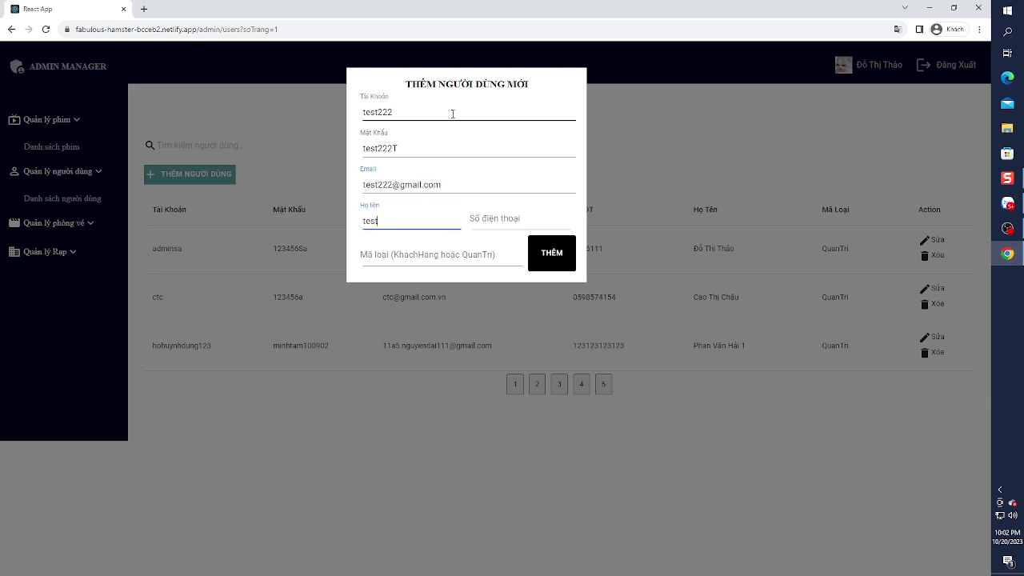
pyautogui.press('Tab')
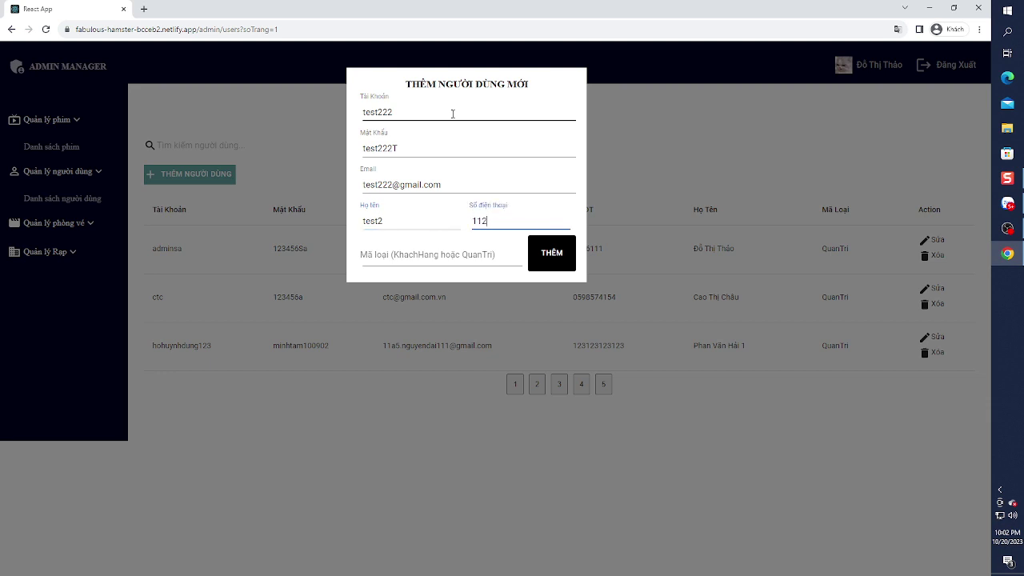
pyautogui.press('Tab')
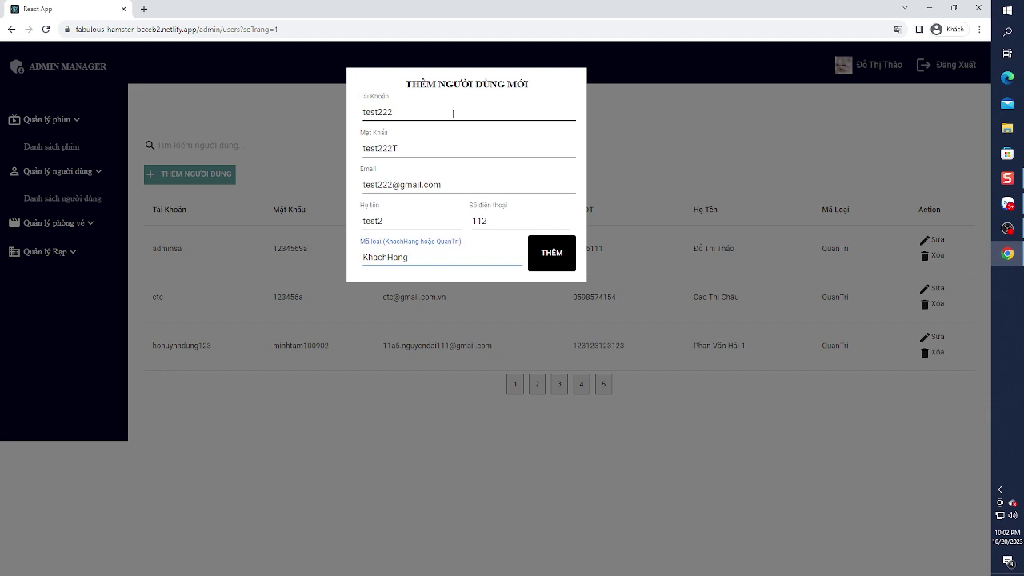
pyautogui.click(550, 255)
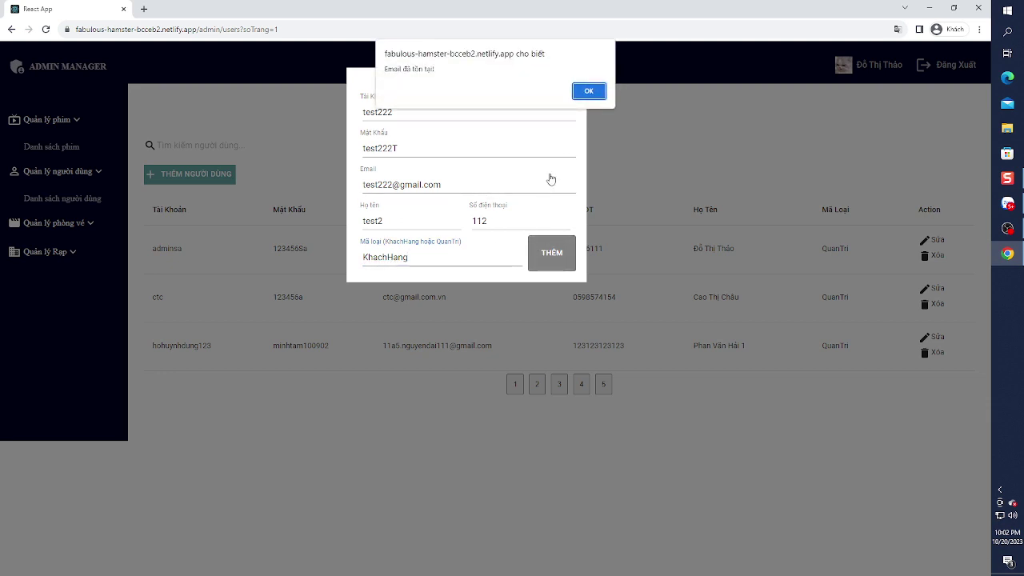
# - After the e-mail-exists alert, replace the e-mail's digits with 129487 and resubmit
pyautogui.click(588, 91)
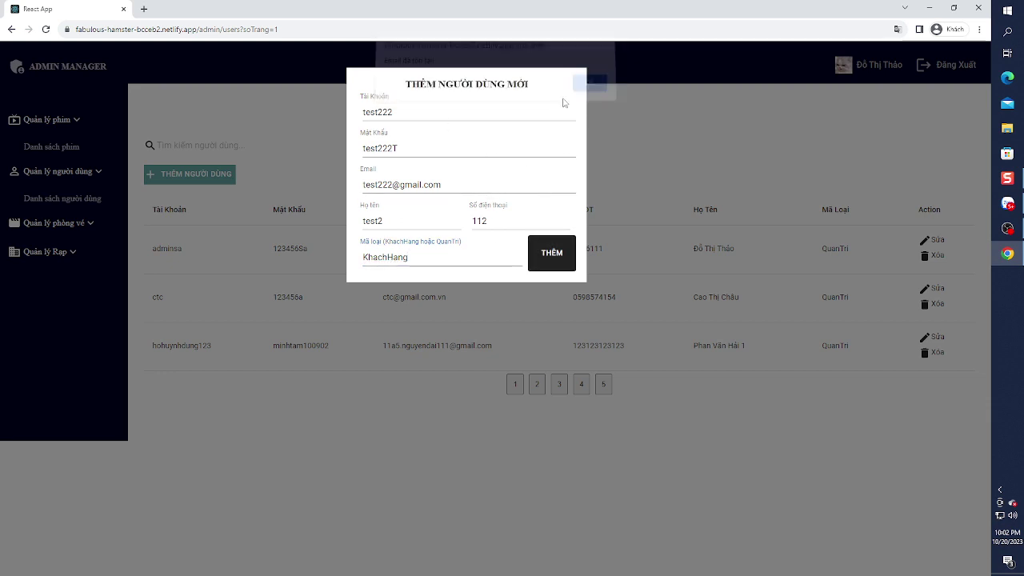
pyautogui.moveTo(392, 185); pyautogui.dragTo(378, 185)
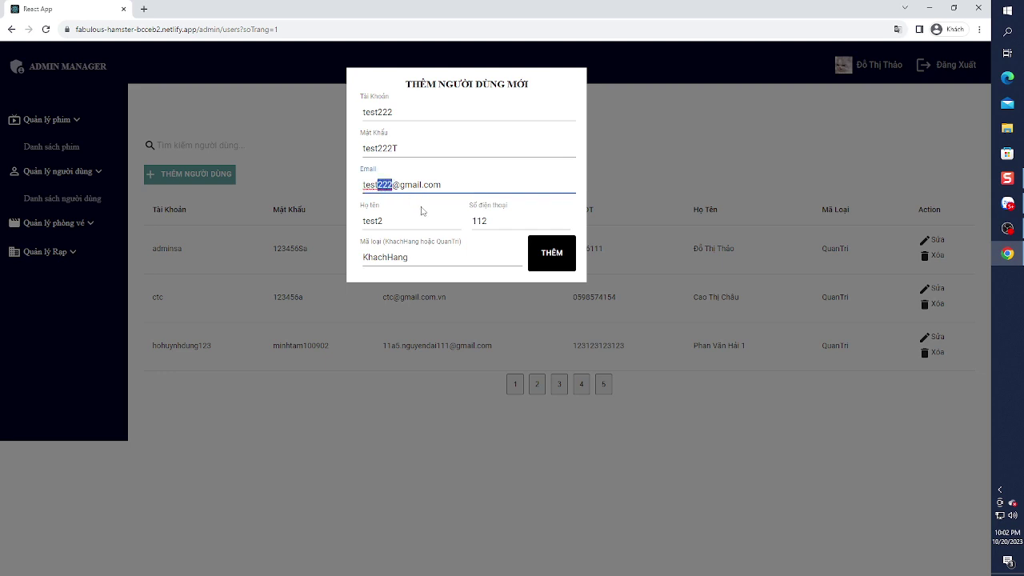
pyautogui.write('129487')
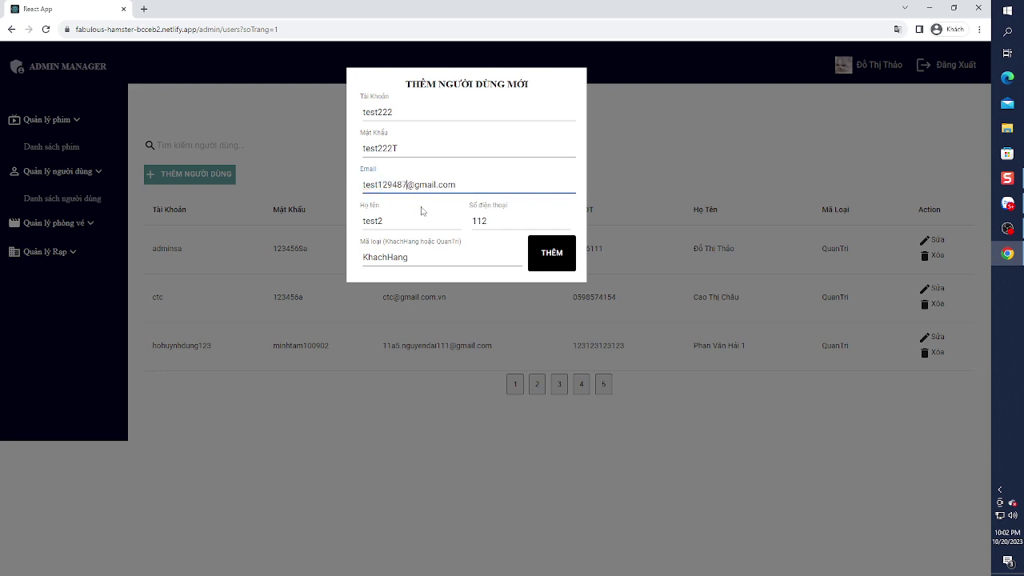
pyautogui.click(570, 257)
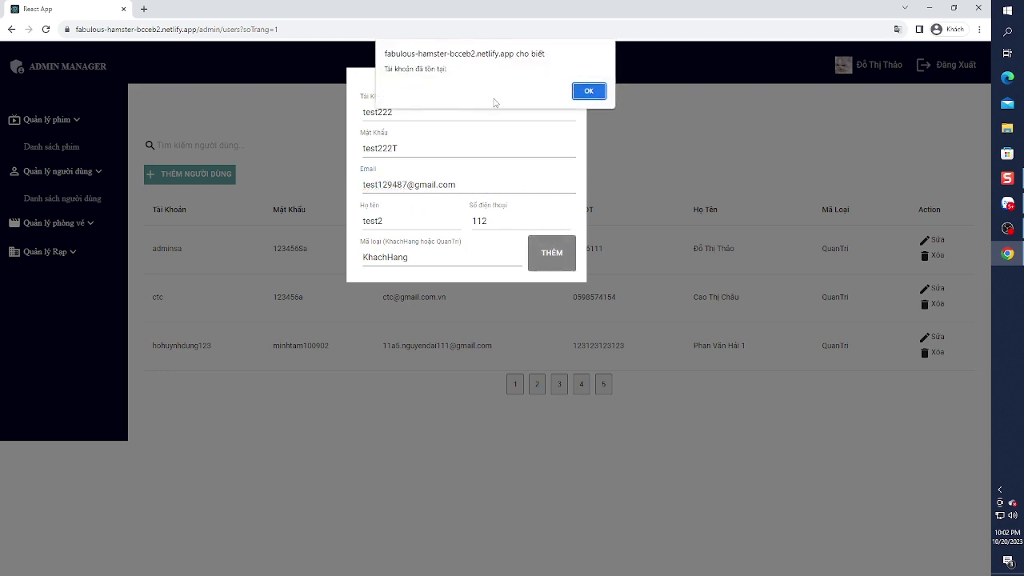
# - After the account-exists alert, use the e-mail prefix as the account name and create the user
pyautogui.click(587, 92)
pyautogui.click(408, 184)
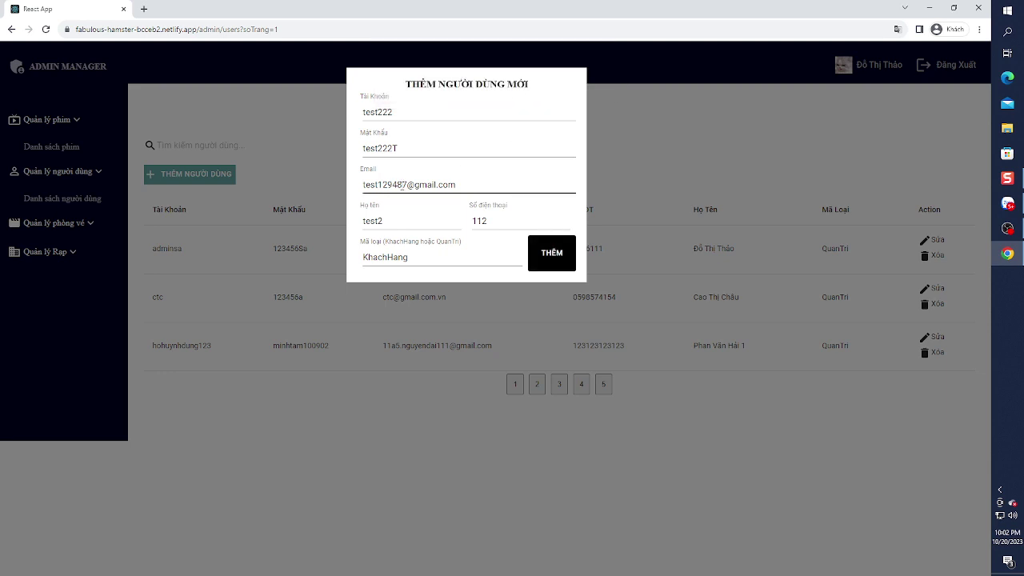
pyautogui.moveTo(408, 184); pyautogui.dragTo(362, 185)
pyautogui.hotkey('ctrl', 'c')
pyautogui.moveTo(413, 115); pyautogui.dragTo(354, 116)
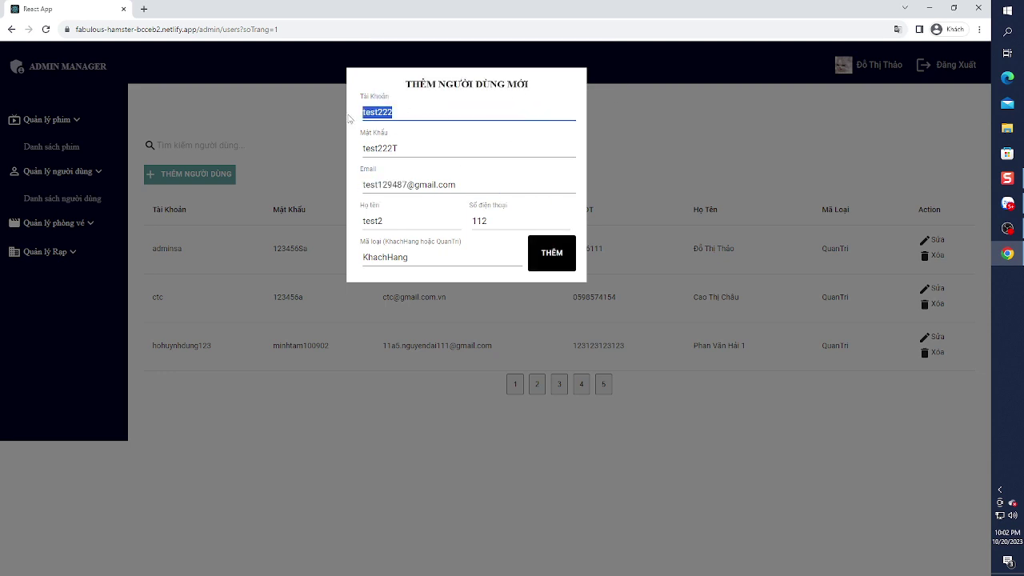
pyautogui.hotkey('ctrl', 'v')
pyautogui.click(542, 257)
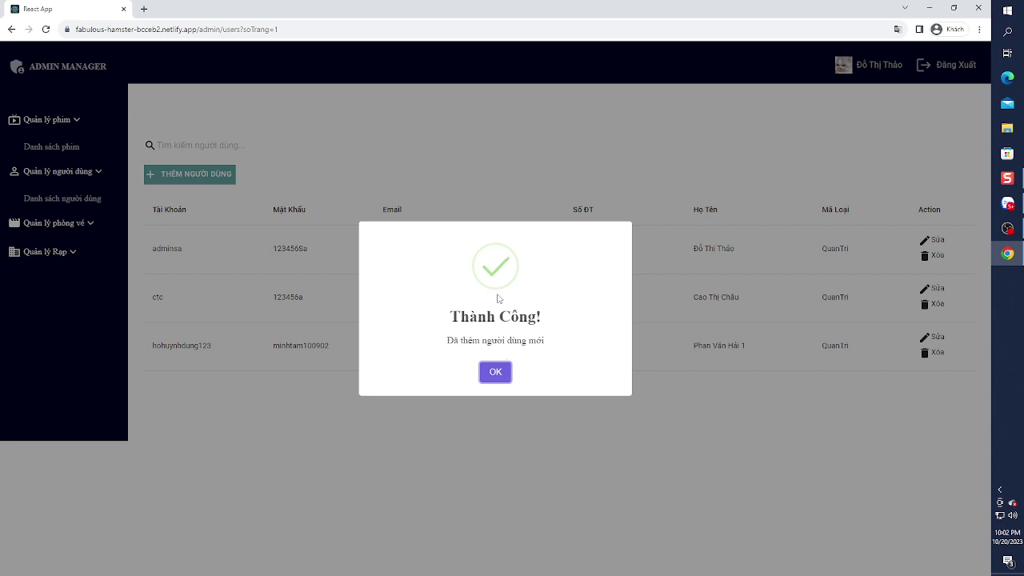
# - On user page 4, change the test user's Số điện thoại from 112 to 113 and save
pyautogui.click(503, 376)
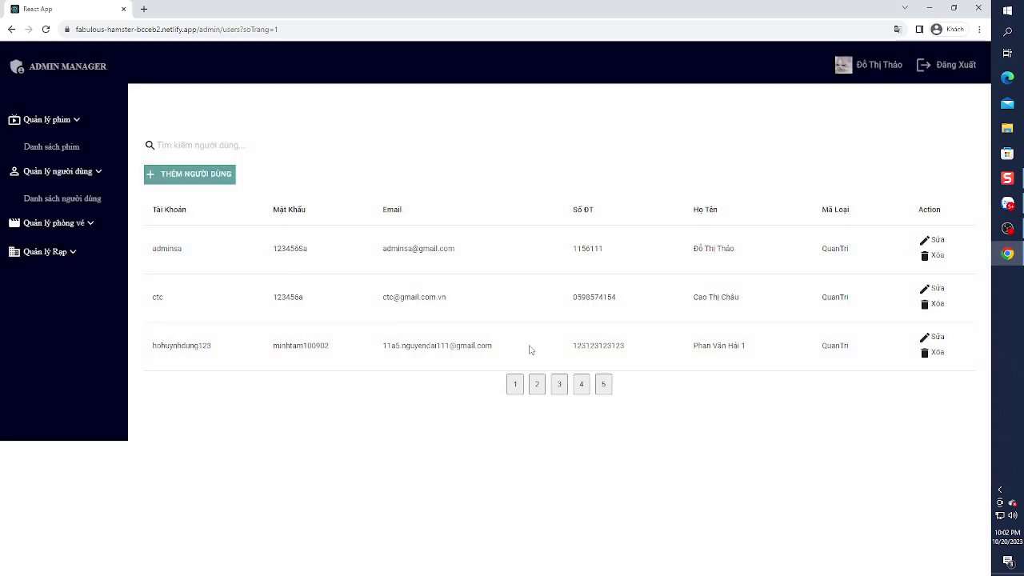
pyautogui.click(537, 384)
pyautogui.click(559, 383)
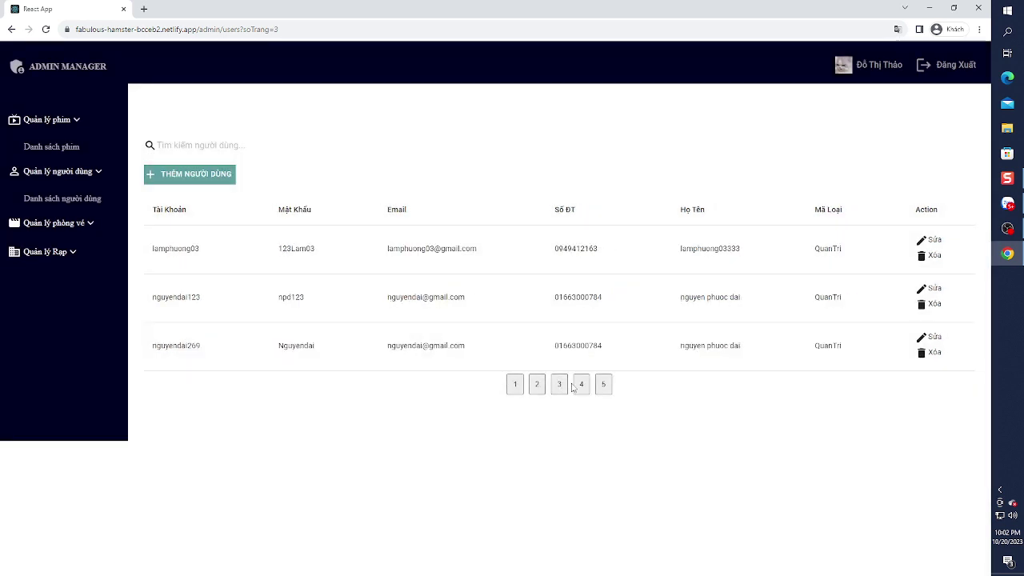
pyautogui.click(580, 386)
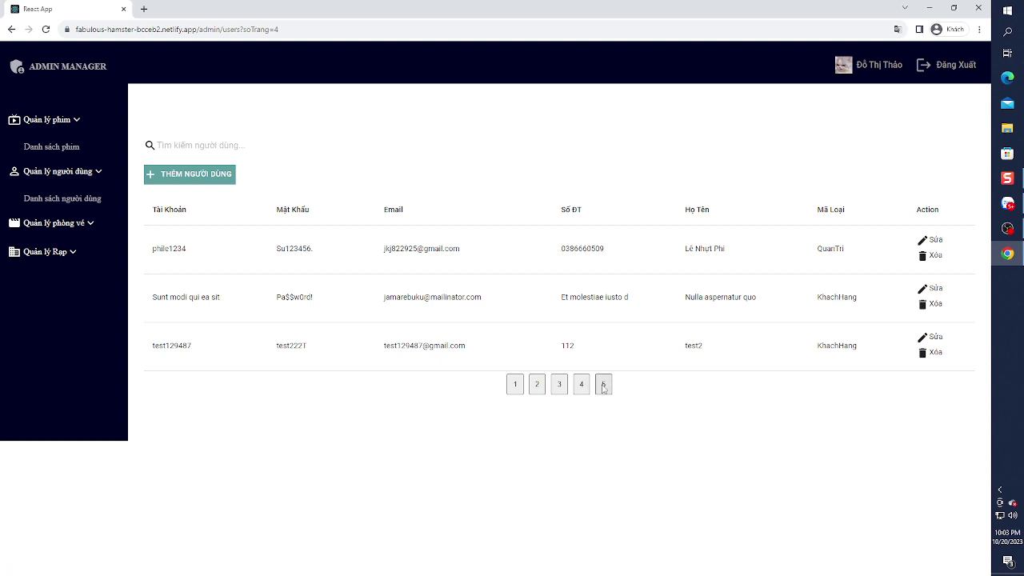
pyautogui.moveTo(179, 346); pyautogui.dragTo(695, 348)
pyautogui.click(701, 356)
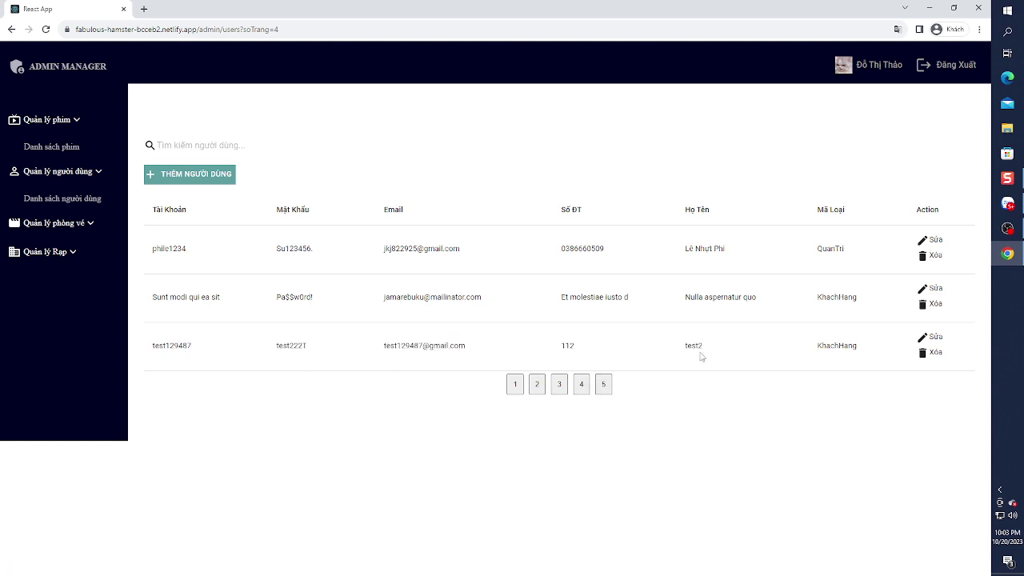
pyautogui.click(936, 340)
pyautogui.click(491, 221)
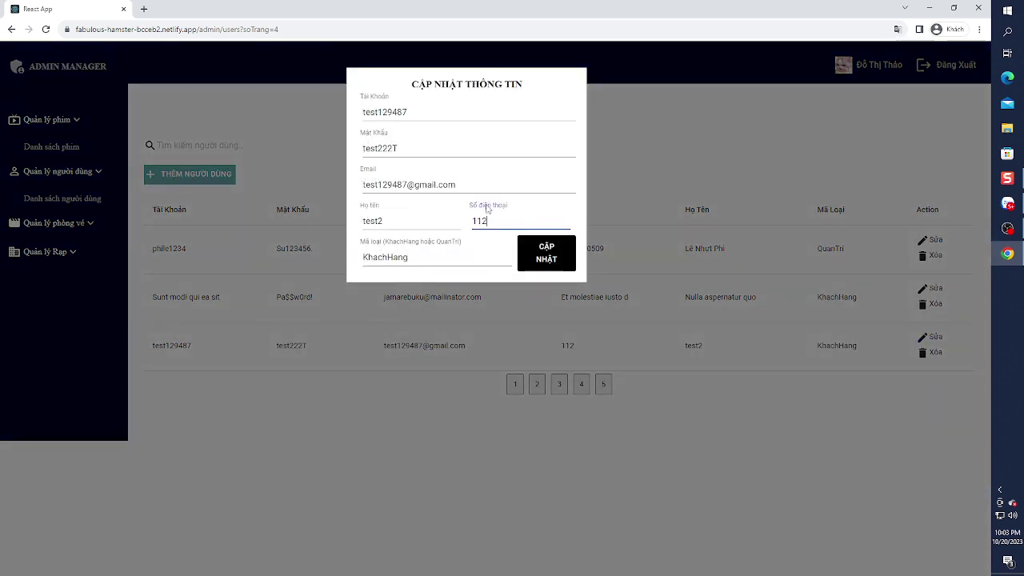
pyautogui.click(544, 264)
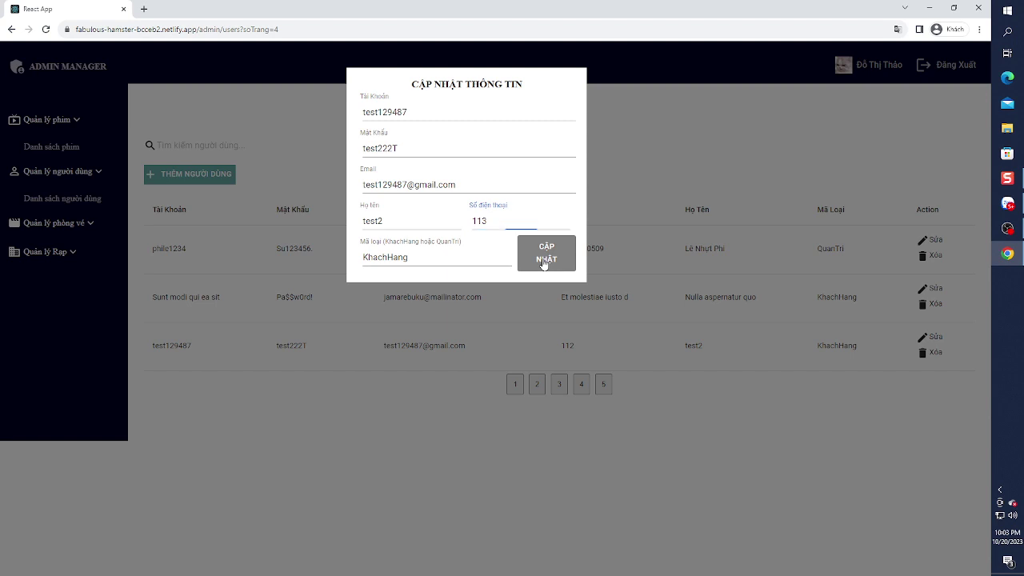
pyautogui.click(492, 373)
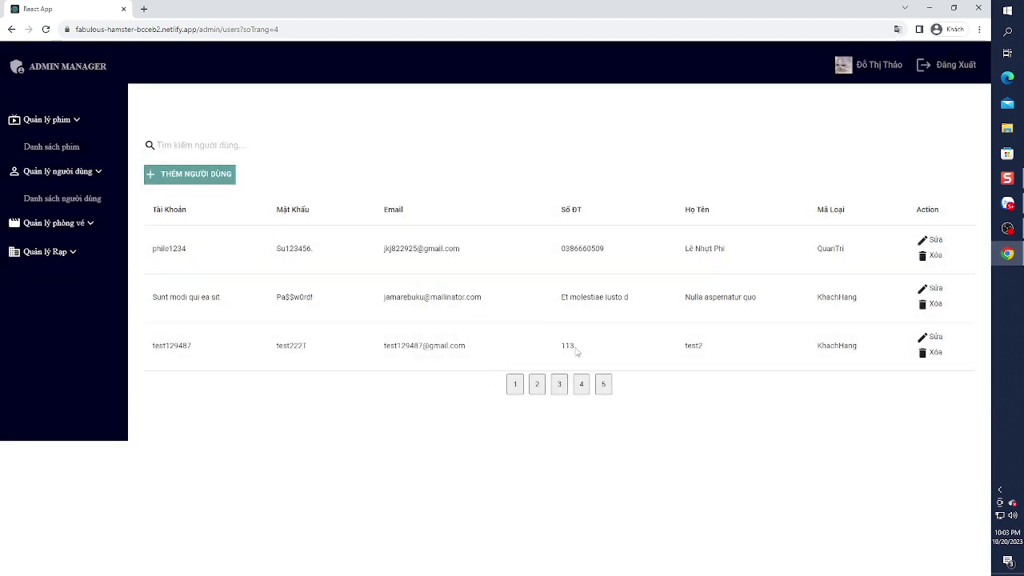
# - Delete the test129487 user, confirming with Xác nhận
pyautogui.click(933, 353)
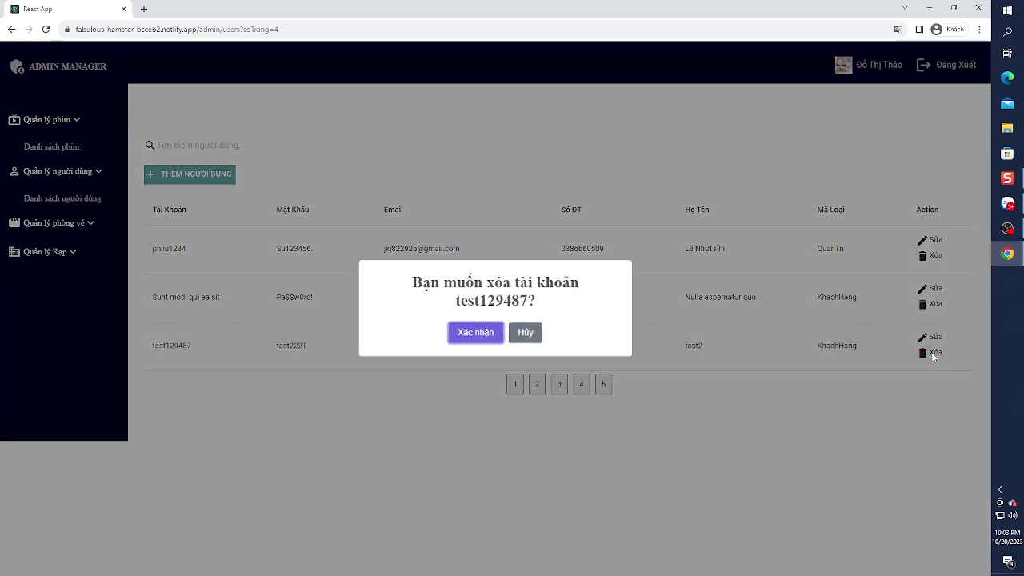
pyautogui.click(483, 337)
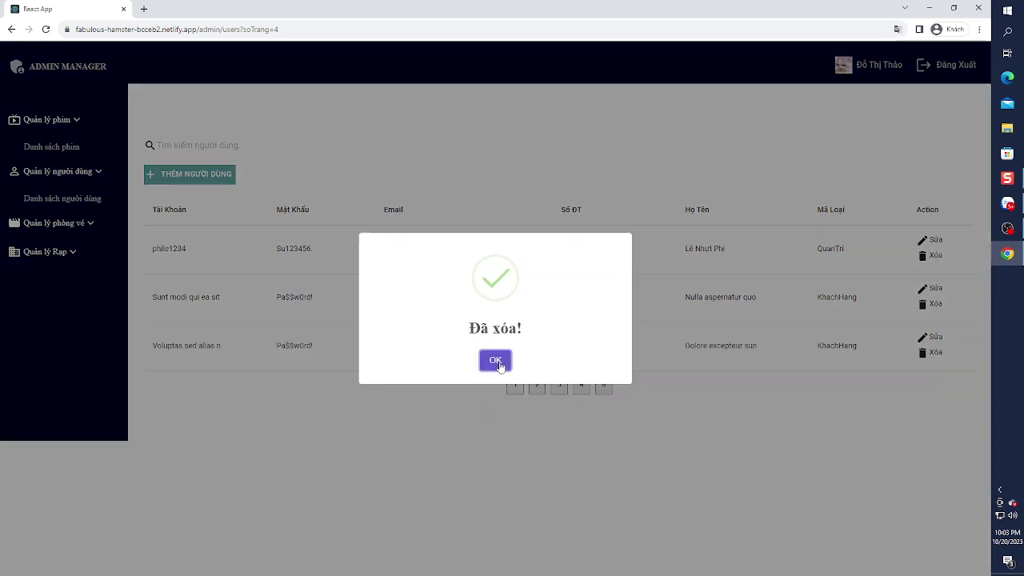
pyautogui.click(496, 363)
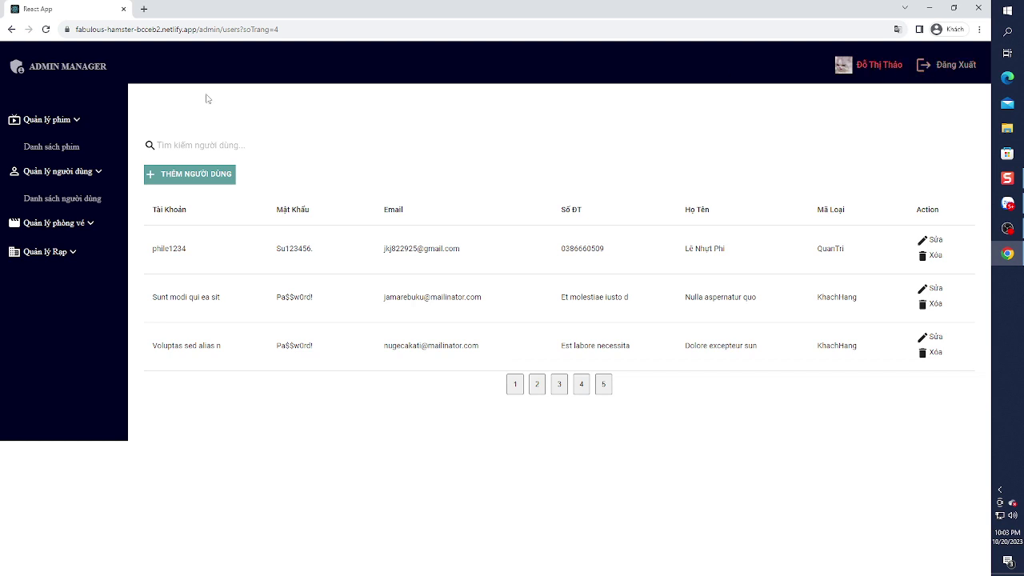
# - Go to ADMIN MANAGER, then remove 'admin' from the URL to load the public homepage
pyautogui.click(50, 71)
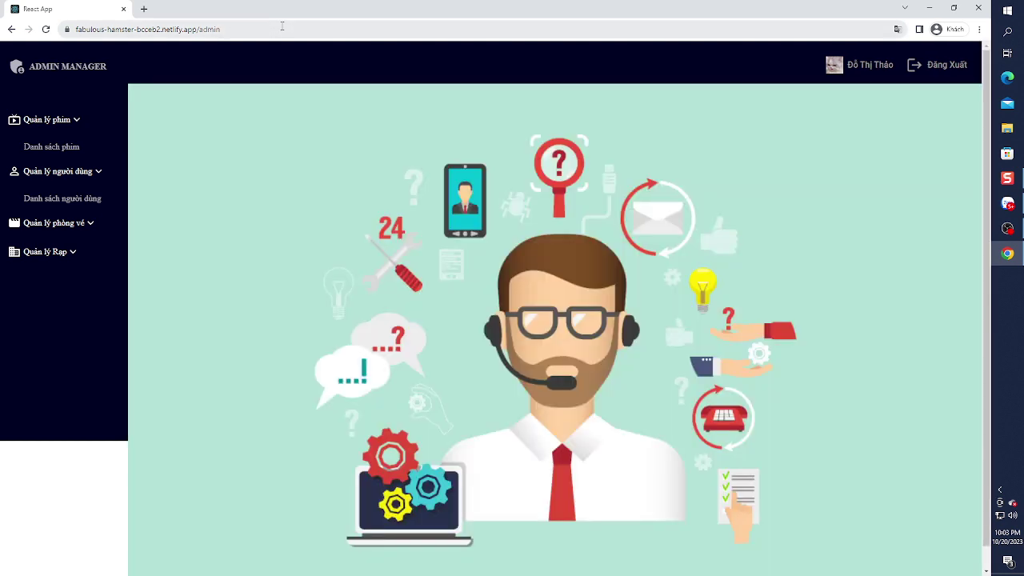
pyautogui.click(282, 26)
pyautogui.moveTo(265, 21); pyautogui.dragTo(202, 29)
pyautogui.press('BackSpace')
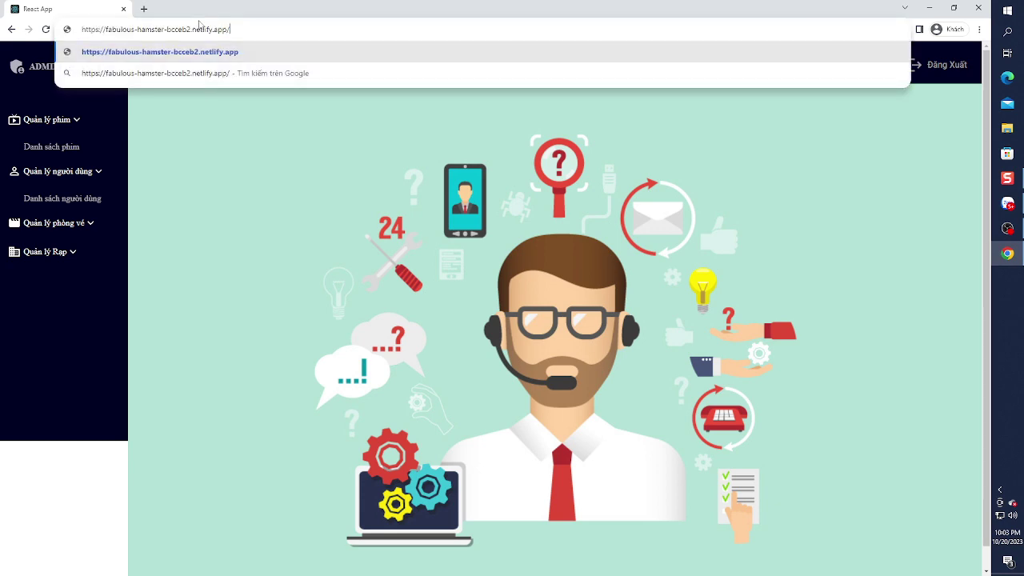
pyautogui.press('Return')
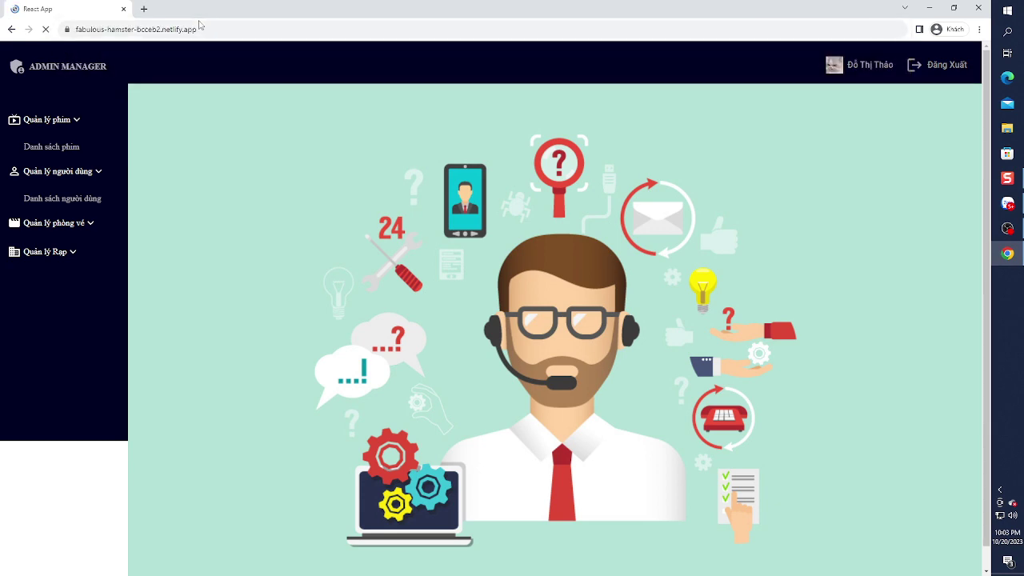
# - Scroll through the homepage's banner carousel, booking search bar and movie grid
pyautogui.scroll(-3, 328, 308)
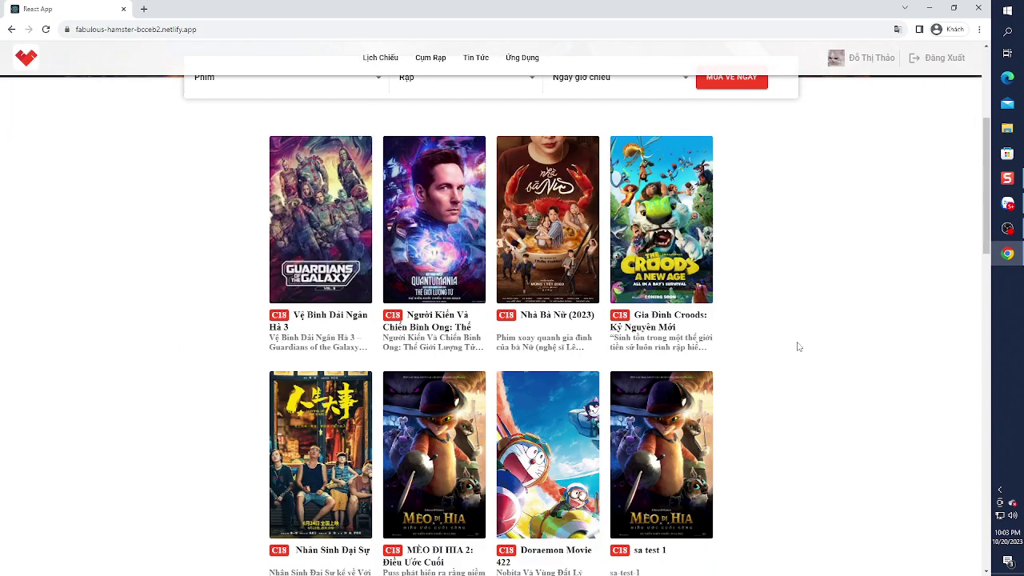
pyautogui.scroll(-3, 796, 346)
pyautogui.scroll(-3, 797, 346)
pyautogui.scroll(8, 797, 347)
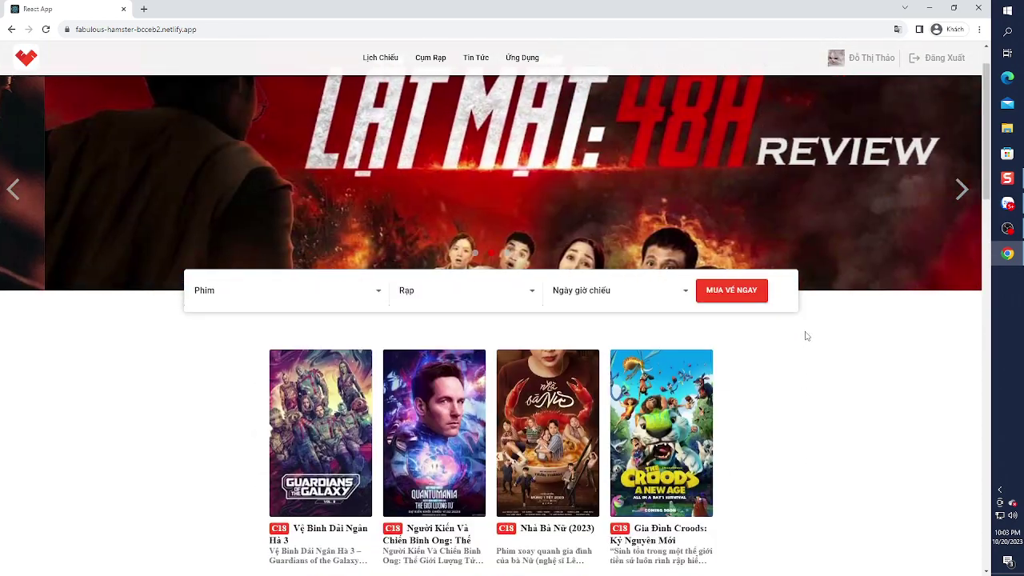
pyautogui.scroll(-1, 736, 380)
pyautogui.moveTo(687, 390)
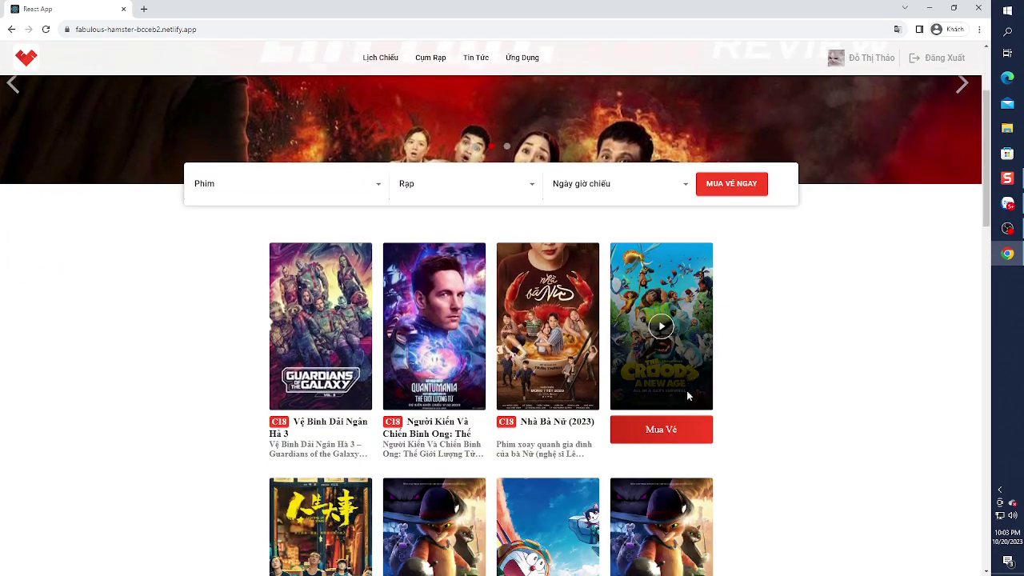
pyautogui.scroll(-1, 676, 384)
pyautogui.scroll(3, 664, 330)
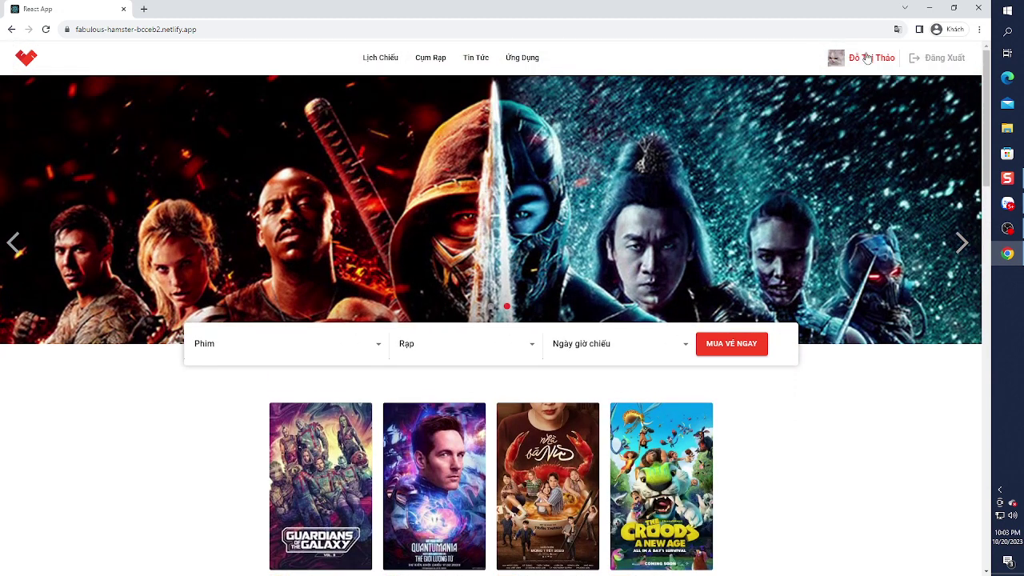
# - On the account page, edit Họ tên and Số điện thoại and save with CẬP NHẬT
pyautogui.click(872, 58)
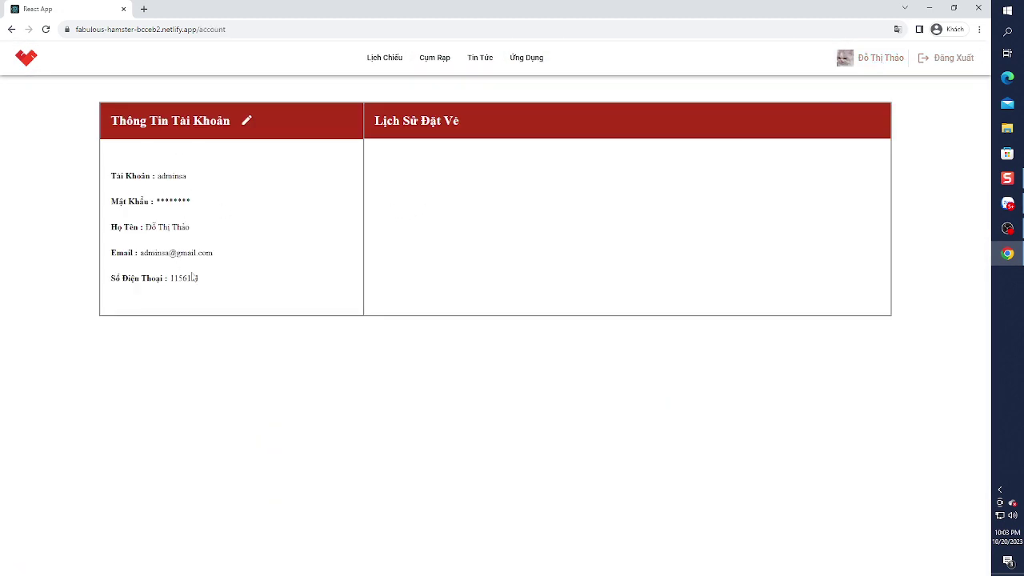
pyautogui.click(247, 125)
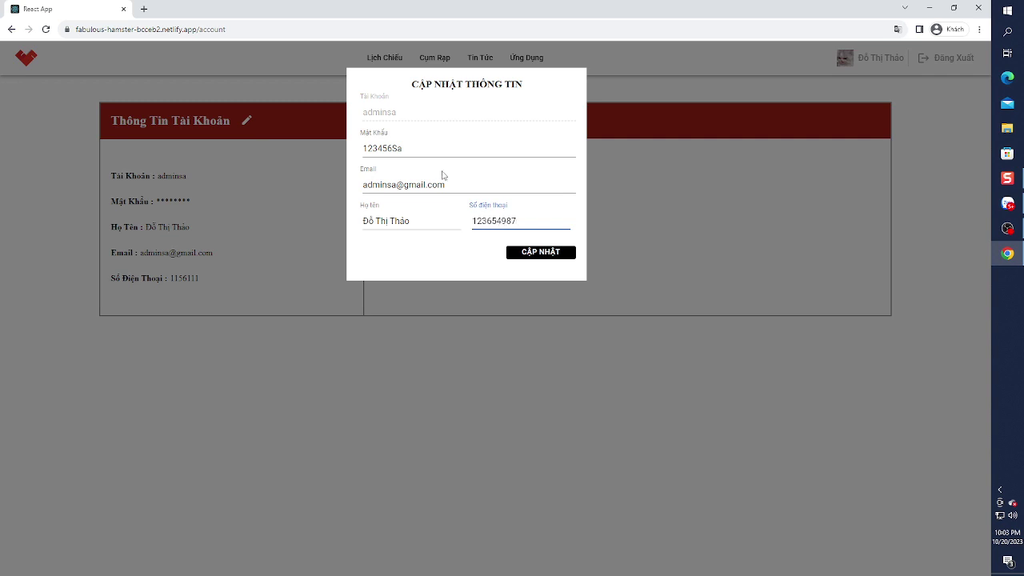
pyautogui.click(427, 223)
pyautogui.click(531, 256)
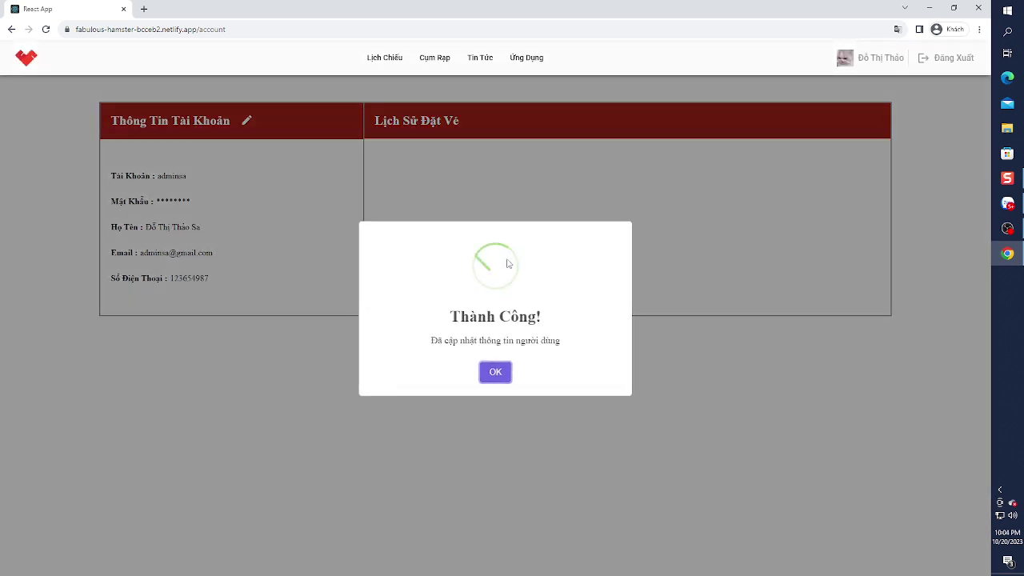
pyautogui.click(496, 373)
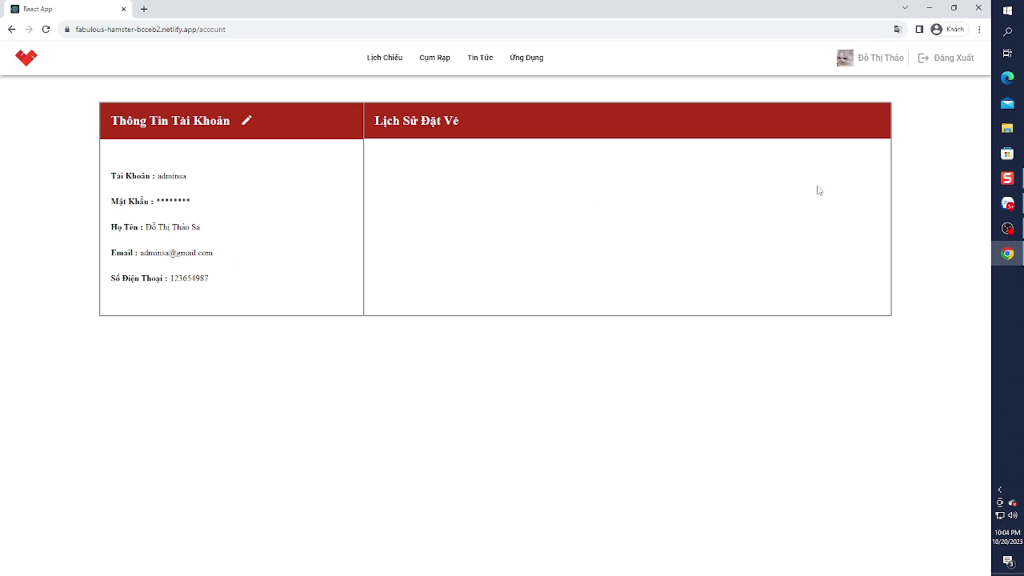
# - Log out via Đăng Xuất, confirm Đồng ý, and acknowledge the 'Đã đăng xuất!' notice
pyautogui.click(952, 59)
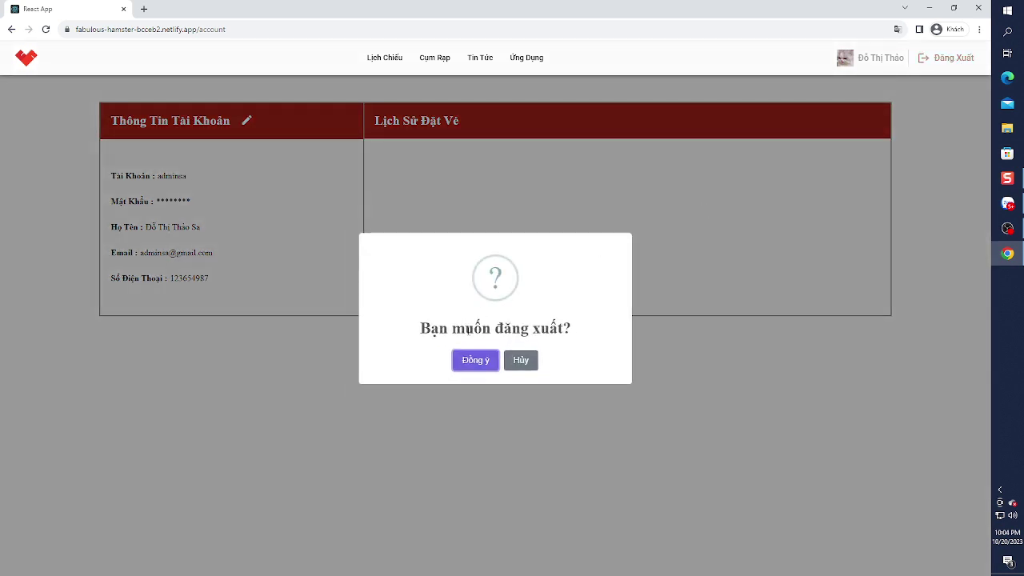
pyautogui.click(483, 362)
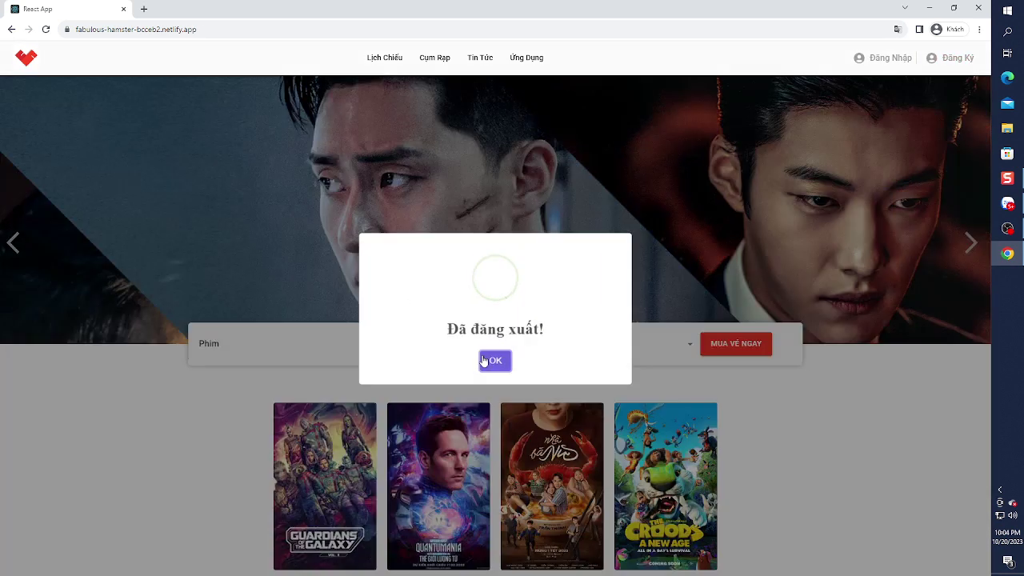
pyautogui.click(495, 362)
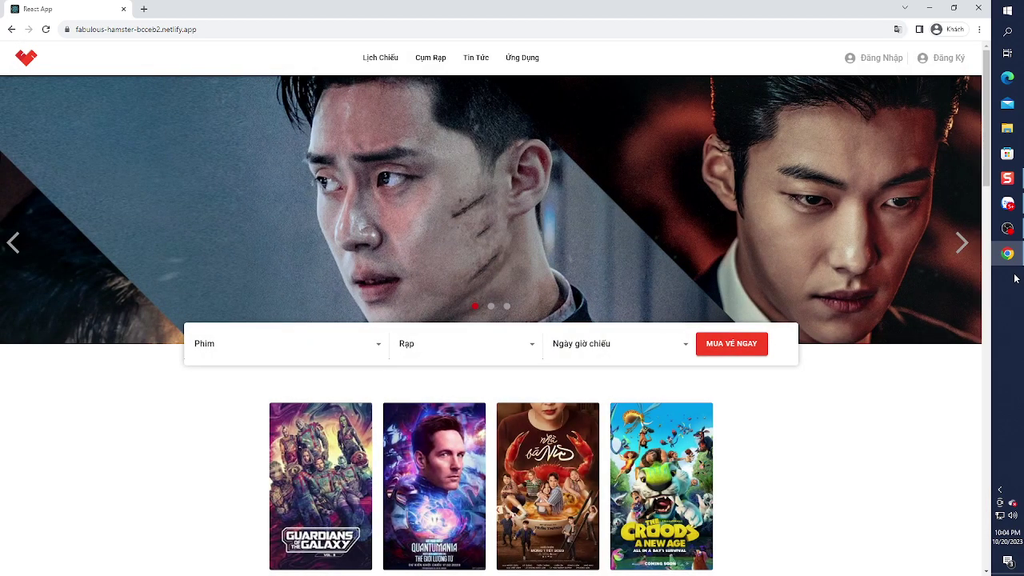
pyautogui.moveTo(1007, 229)
pyautogui.click(974, 244)
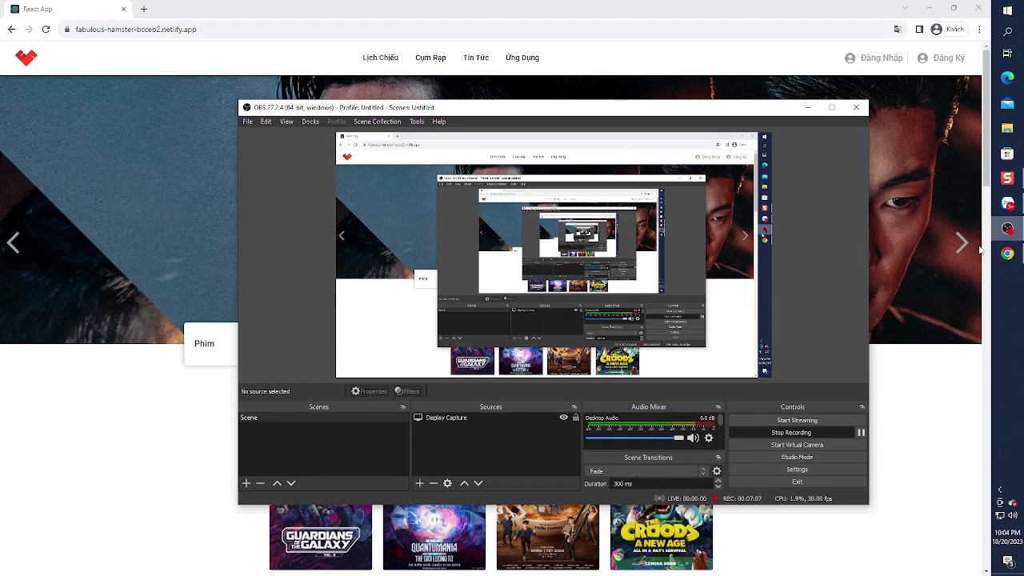